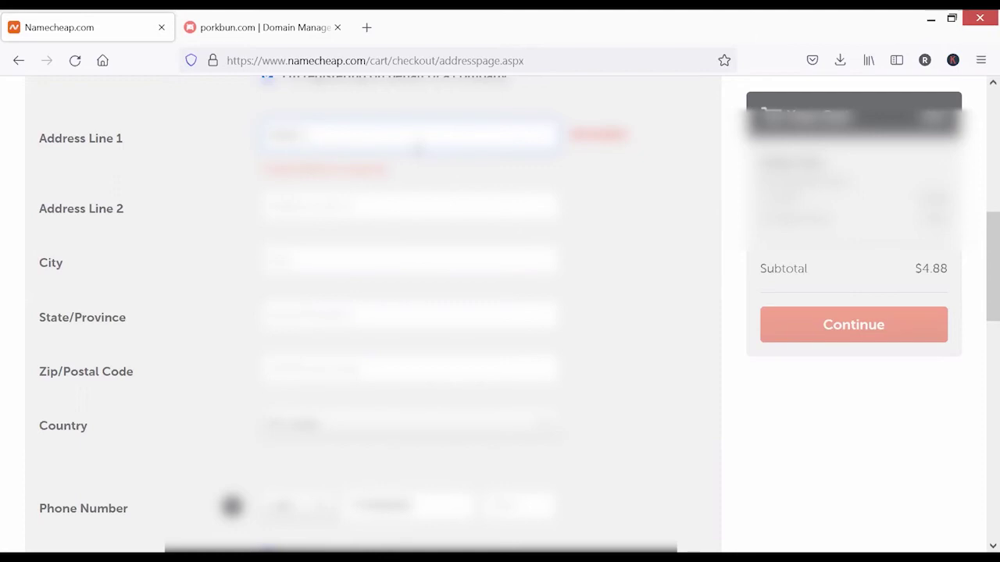
- Fill in both street address lines of the account contact form with the contact's postal address
{"action": "type", "text": "1Main"}
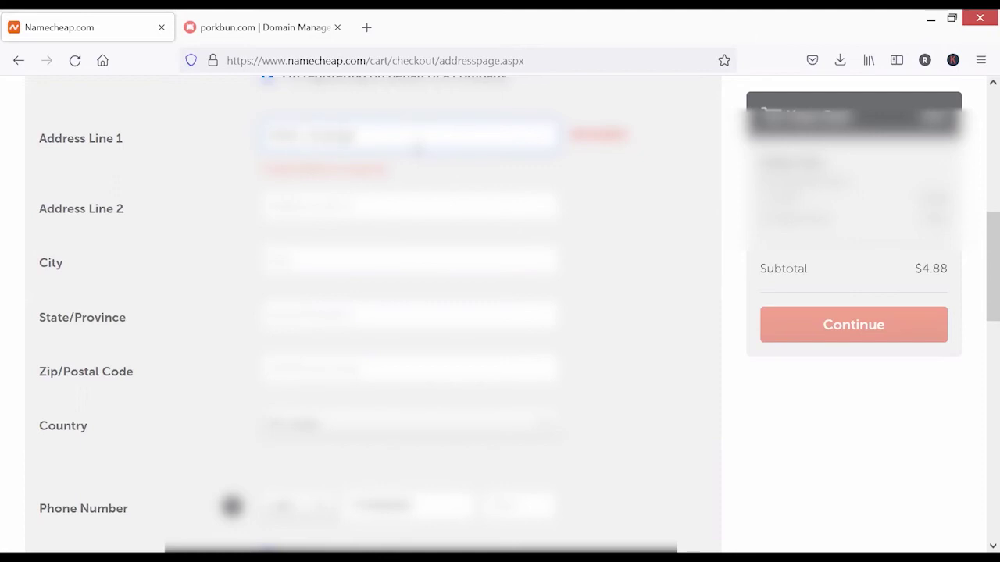
{"action": "type", "text": " St"}
{"action": "left_click", "coordinate": [402, 207]}
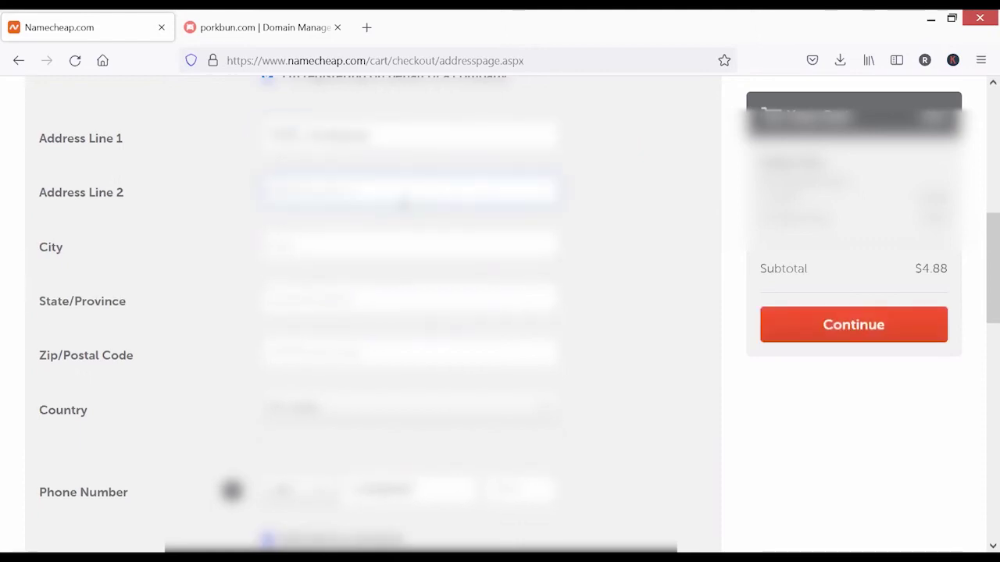
{"action": "left_click", "coordinate": [403, 203]}
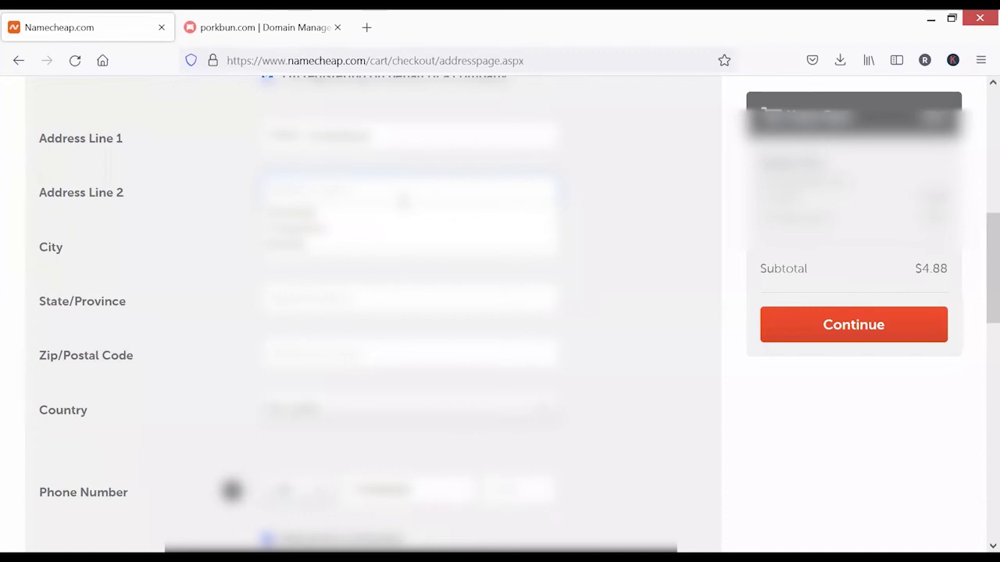
{"action": "left_click", "coordinate": [403, 206]}
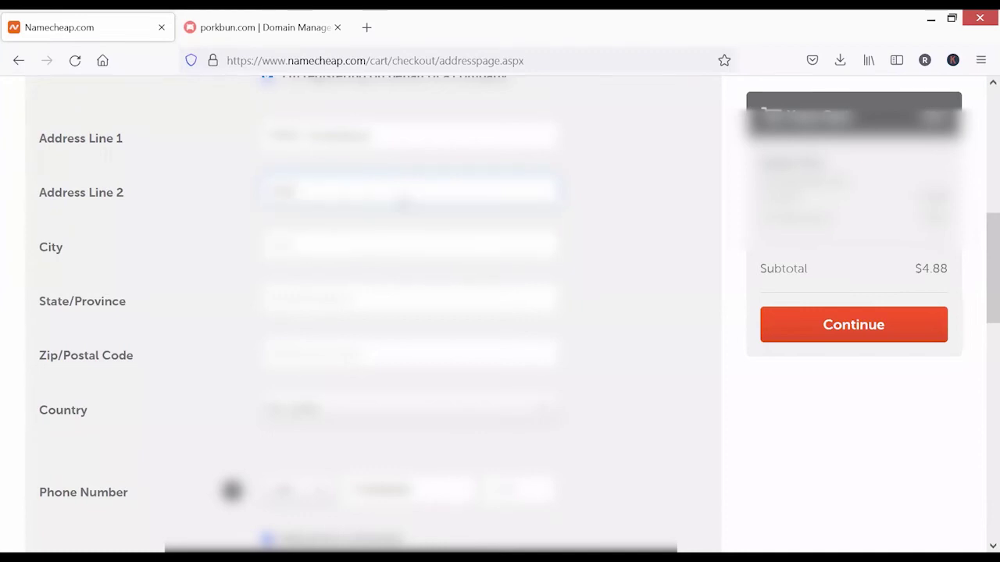
{"action": "type", "text": "1"}
- Fill in the contact's city and state/province, completing the state from its suggested entry
{"action": "left_click", "coordinate": [395, 234]}
{"action": "type", "text": "ondo"}
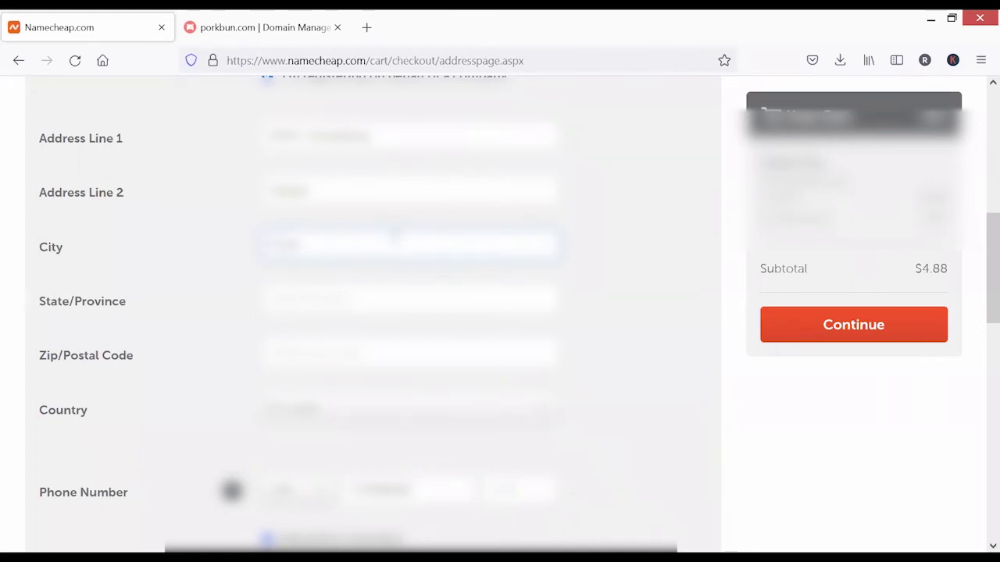
{"action": "left_click", "coordinate": [328, 298]}
{"action": "type", "text": "E"}
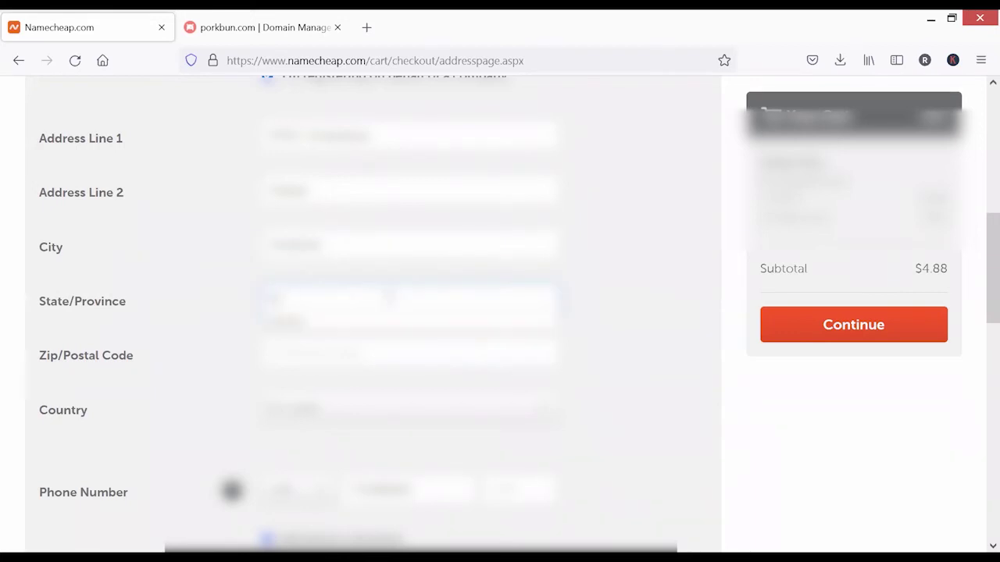
{"action": "left_click", "coordinate": [367, 320]}
- Look up the postal code of the contact's city with a Google search in a new browser tab
{"action": "left_click", "coordinate": [381, 357]}
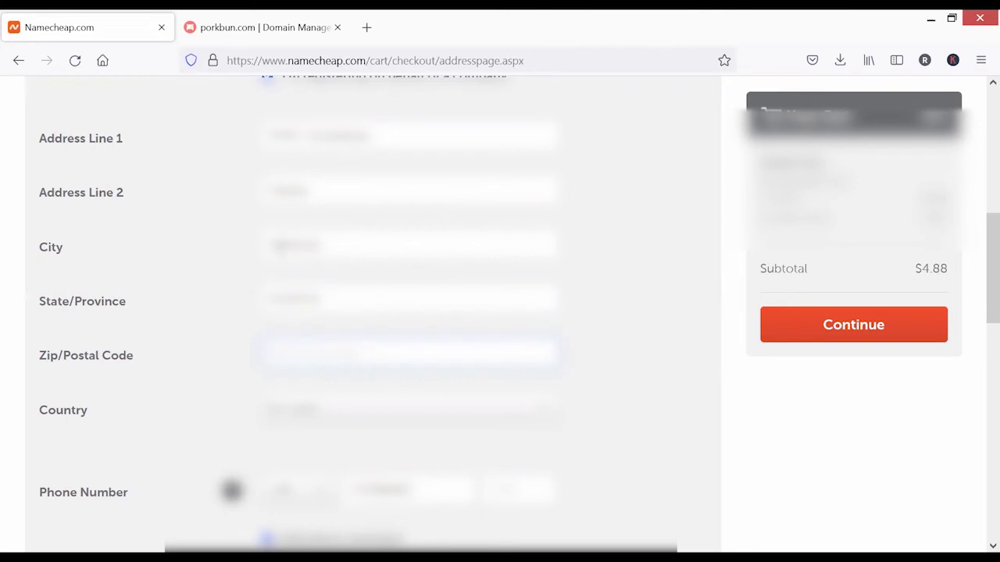
{"action": "left_click", "coordinate": [367, 30]}
{"action": "type", "text": "im"}
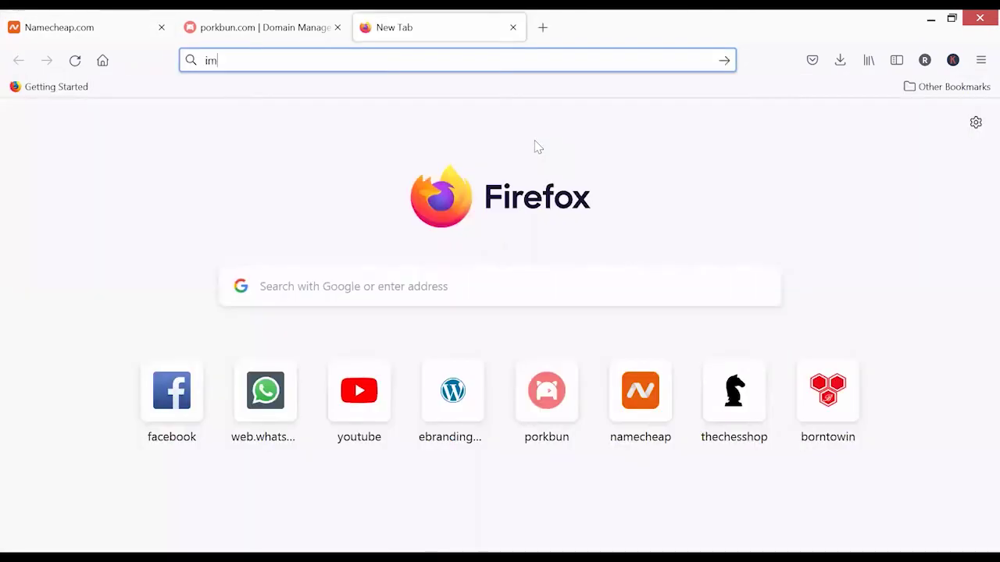
{"action": "type", "text": "aduwa"}
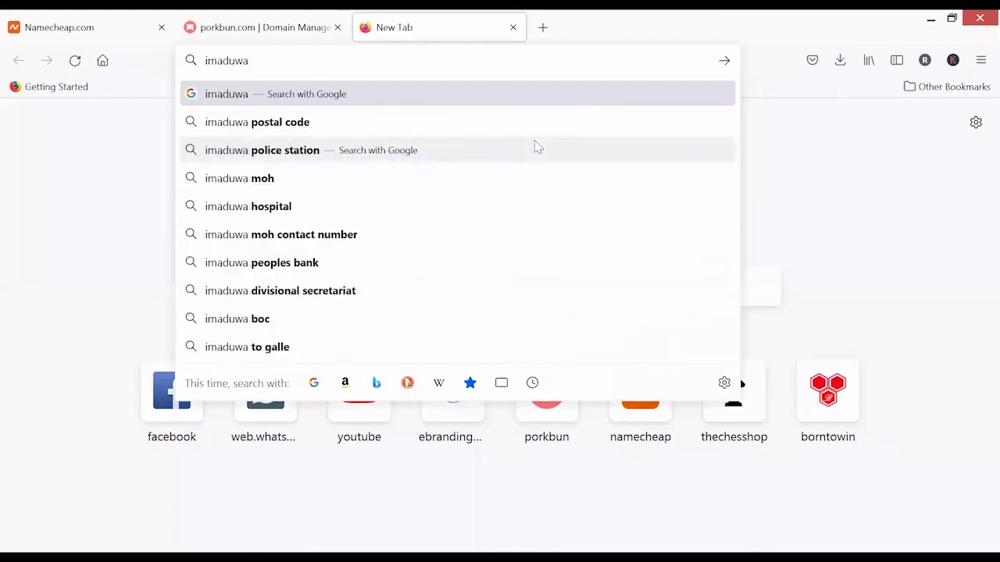
{"action": "left_click", "coordinate": [445, 124]}
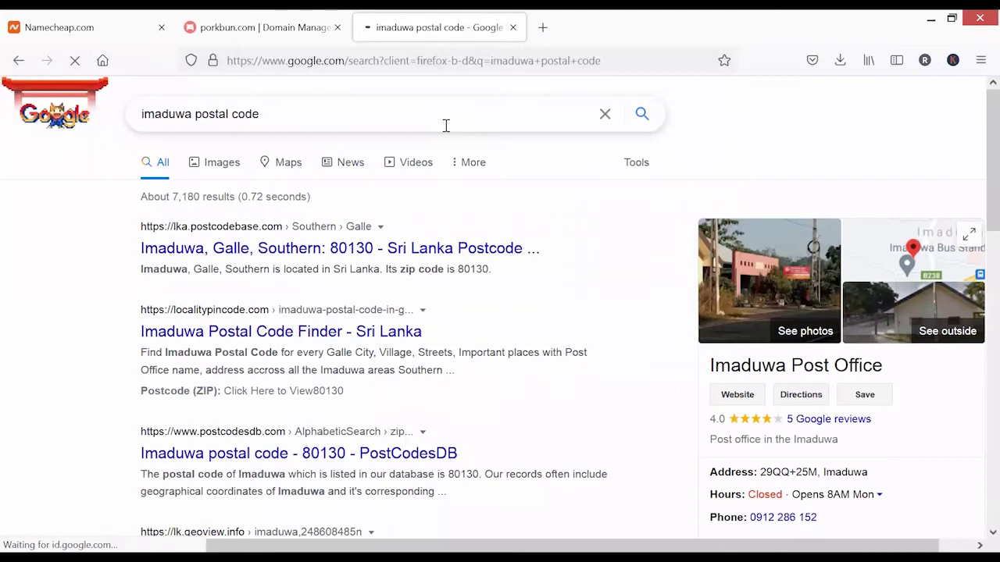
{"action": "scroll", "coordinate": [948, 530], "scroll_direction": "down", "scroll_amount": 3}
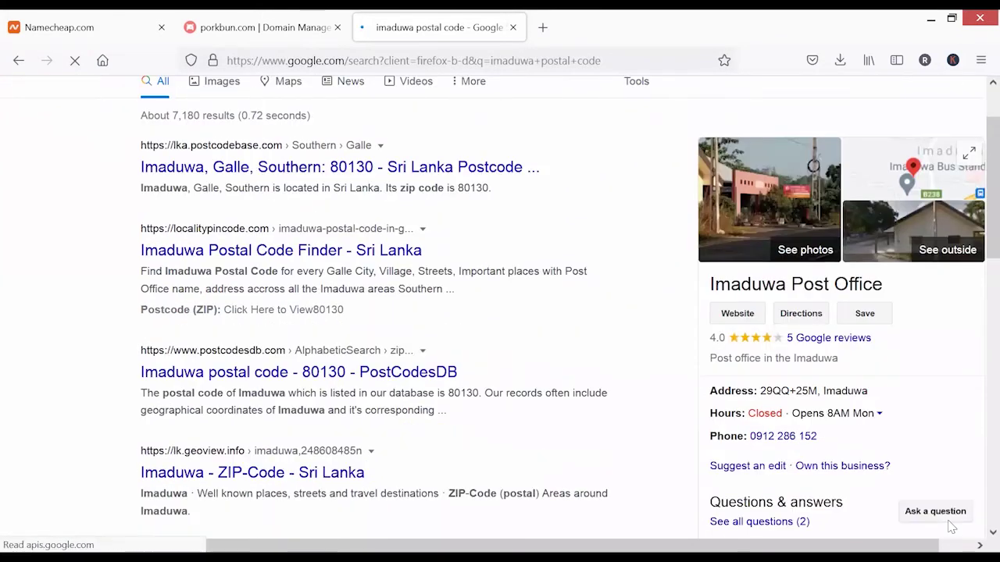
{"action": "scroll", "coordinate": [948, 526], "scroll_direction": "down", "scroll_amount": 2}
{"action": "scroll", "coordinate": [316, 376], "scroll_direction": "up", "scroll_amount": 5}
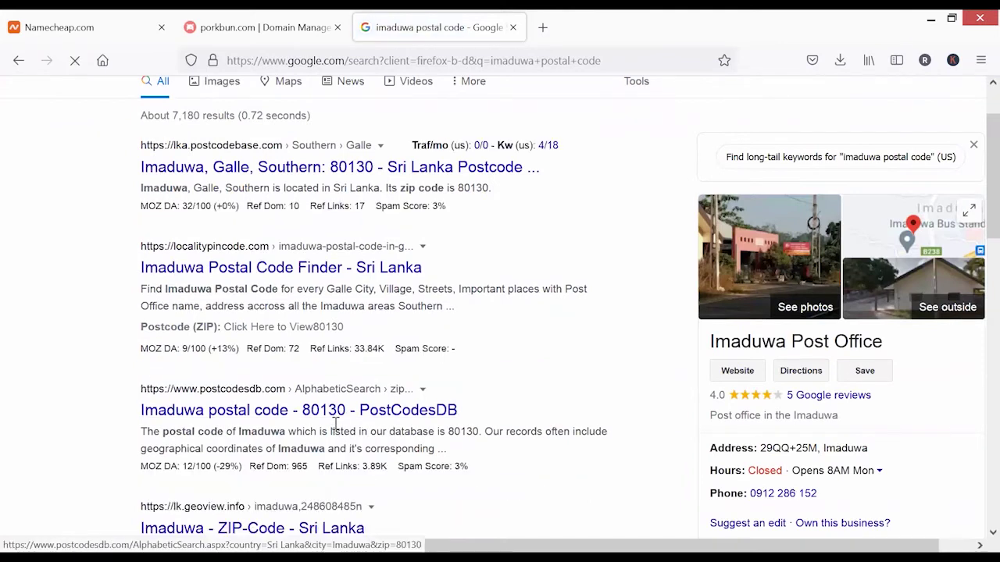
- Close the postal code search, return to the Namecheap checkout and enter the contact's zip/postal code
{"action": "left_click", "coordinate": [258, 30]}
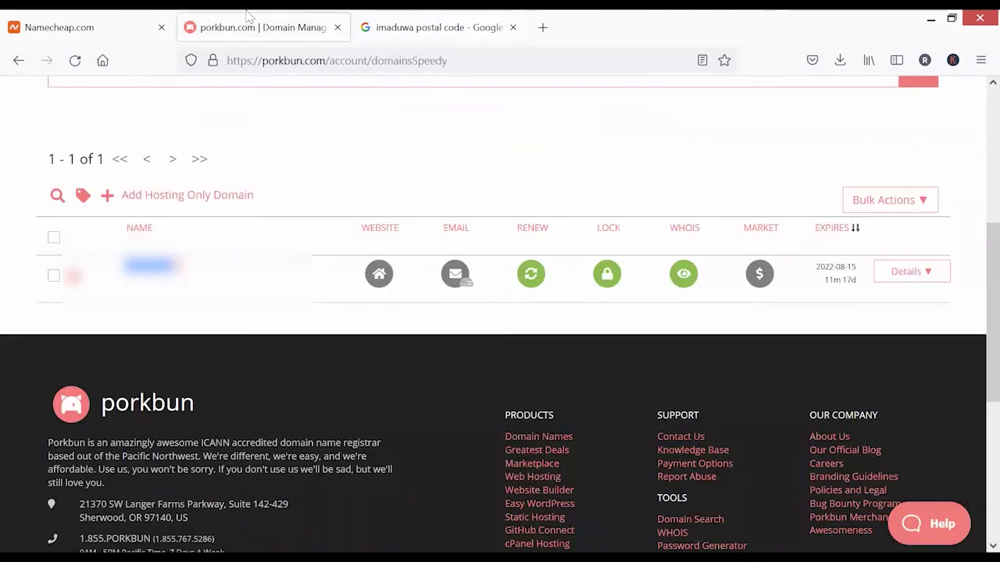
{"action": "left_click", "coordinate": [513, 27]}
{"action": "left_click", "coordinate": [115, 20]}
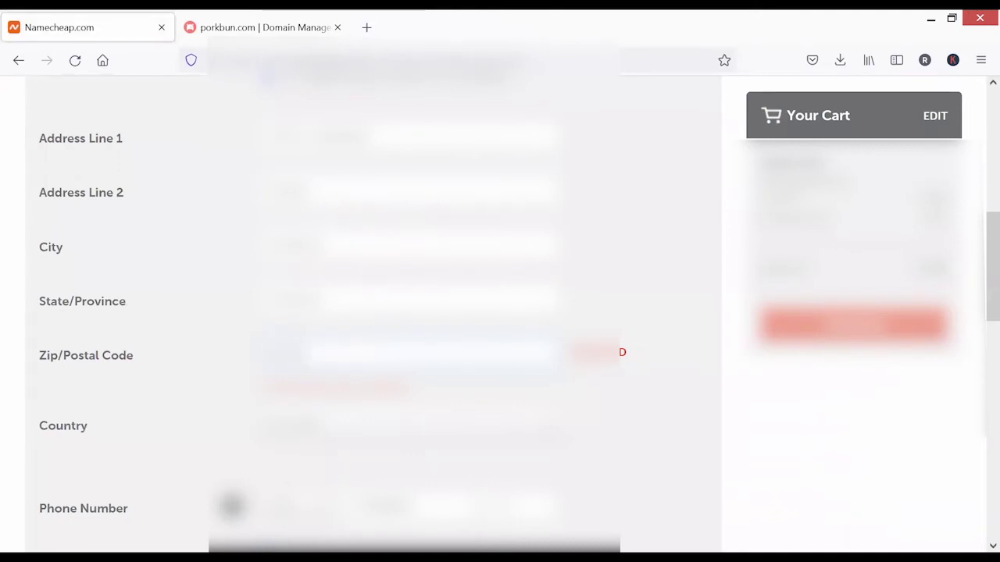
- Review the account contact form from the name and company fields through the phone, fax and email fields
{"action": "scroll", "coordinate": [374, 312], "scroll_direction": "up", "scroll_amount": 4}
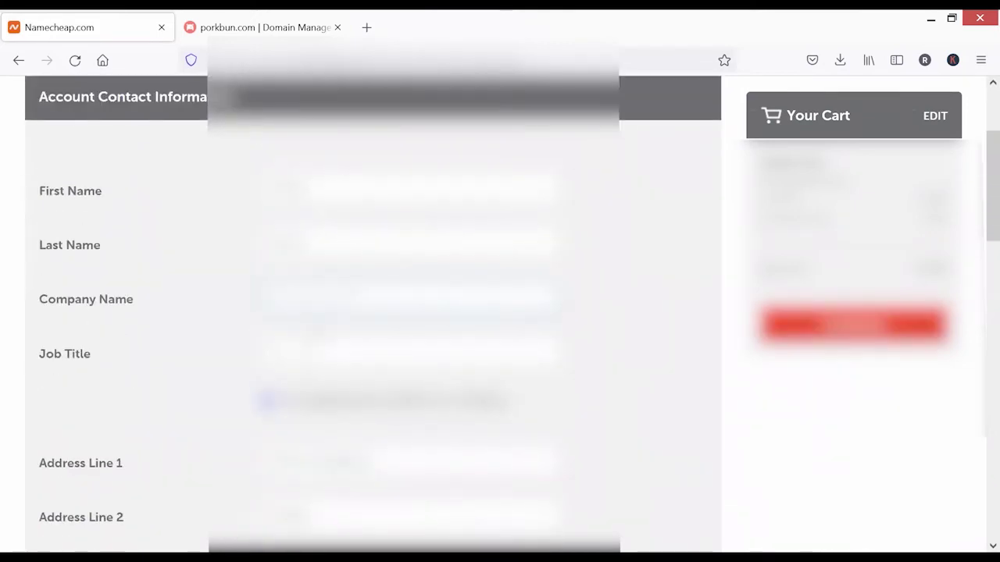
{"action": "scroll", "coordinate": [650, 351], "scroll_direction": "up", "scroll_amount": 1}
{"action": "scroll", "coordinate": [650, 351], "scroll_direction": "down", "scroll_amount": 4}
{"action": "scroll", "coordinate": [651, 350], "scroll_direction": "down", "scroll_amount": 5}
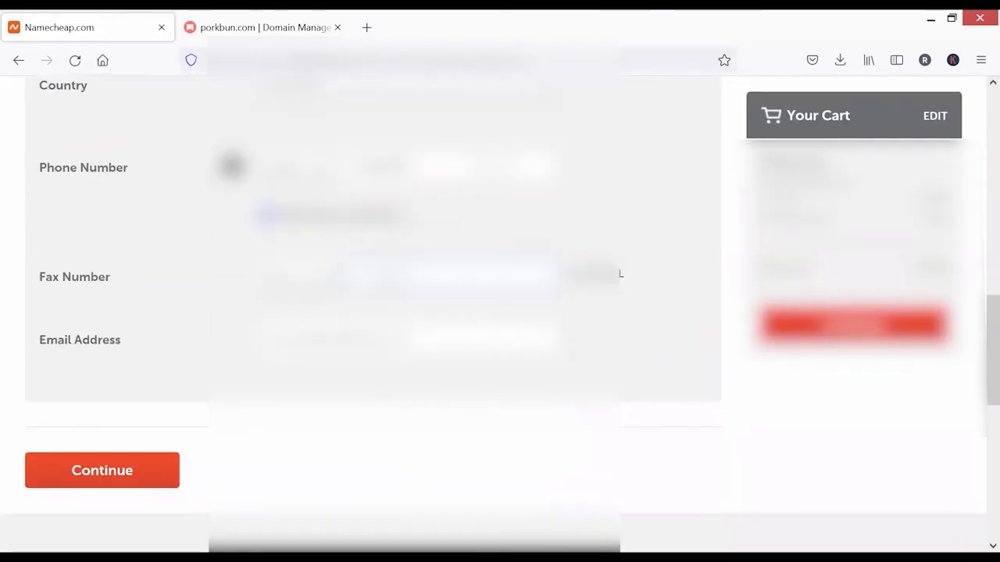
{"action": "scroll", "coordinate": [624, 351], "scroll_direction": "up", "scroll_amount": 1}
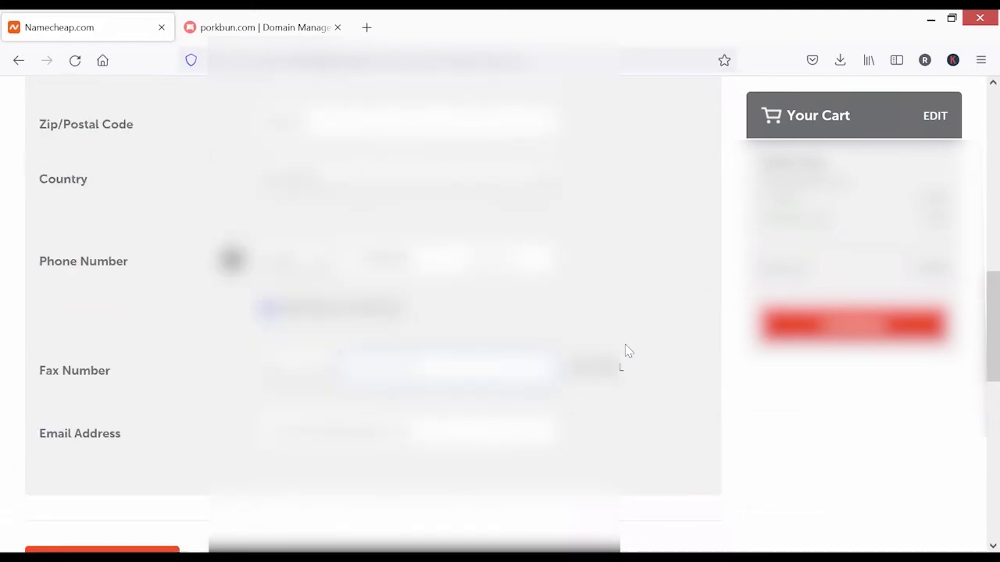
{"action": "scroll", "coordinate": [625, 350], "scroll_direction": "up", "scroll_amount": 5}
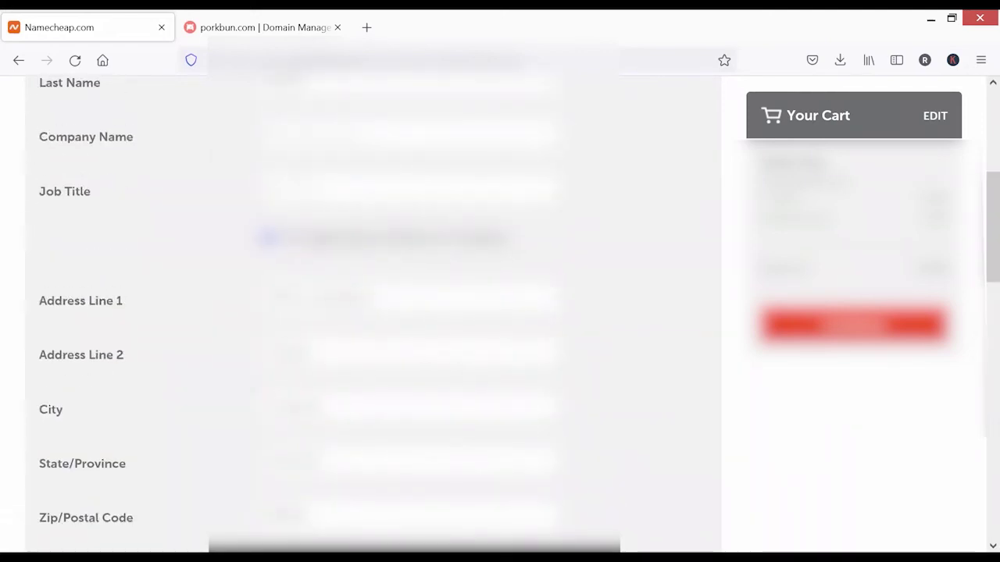
{"action": "scroll", "coordinate": [625, 350], "scroll_direction": "down", "scroll_amount": 2}
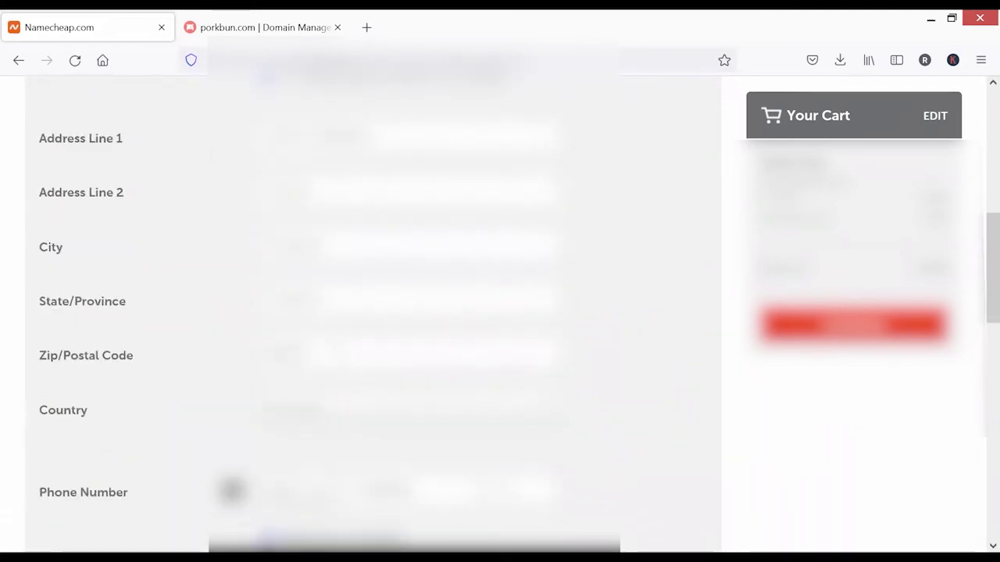
{"action": "scroll", "coordinate": [621, 437], "scroll_direction": "down", "scroll_amount": 2}
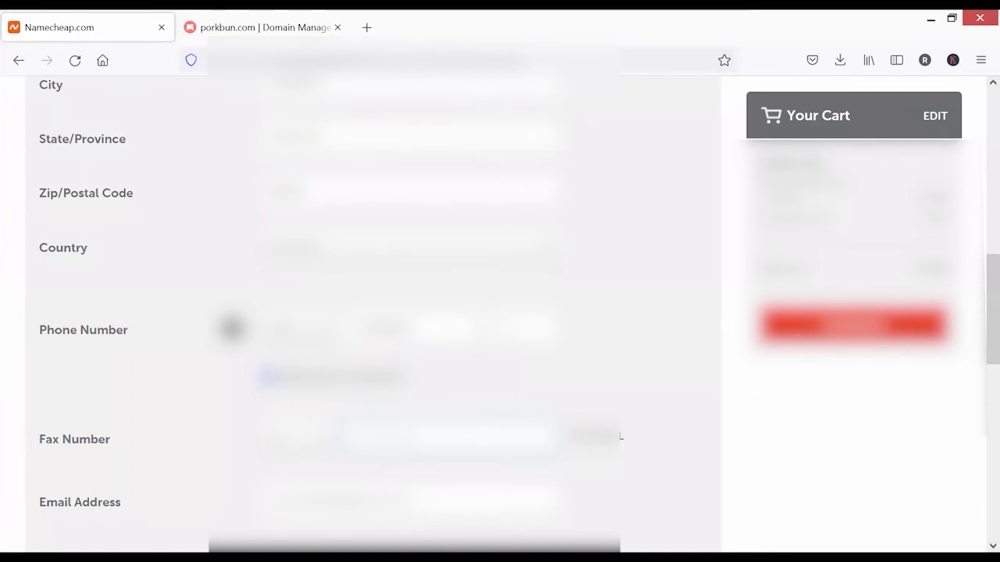
{"action": "scroll", "coordinate": [200, 360], "scroll_direction": "down", "scroll_amount": 1}
{"action": "scroll", "coordinate": [200, 359], "scroll_direction": "down", "scroll_amount": 1}
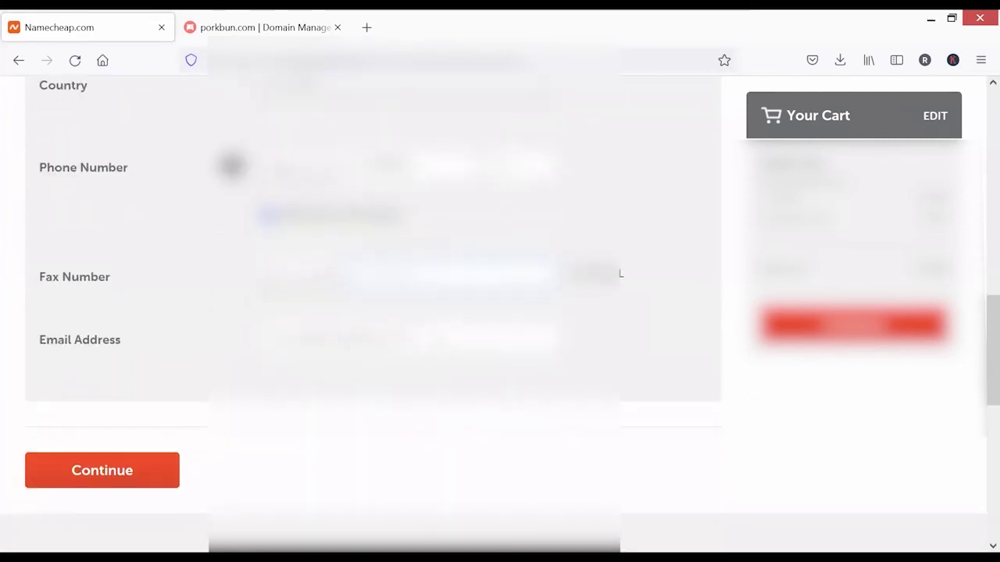
{"action": "scroll", "coordinate": [372, 312], "scroll_direction": "up", "scroll_amount": 8}
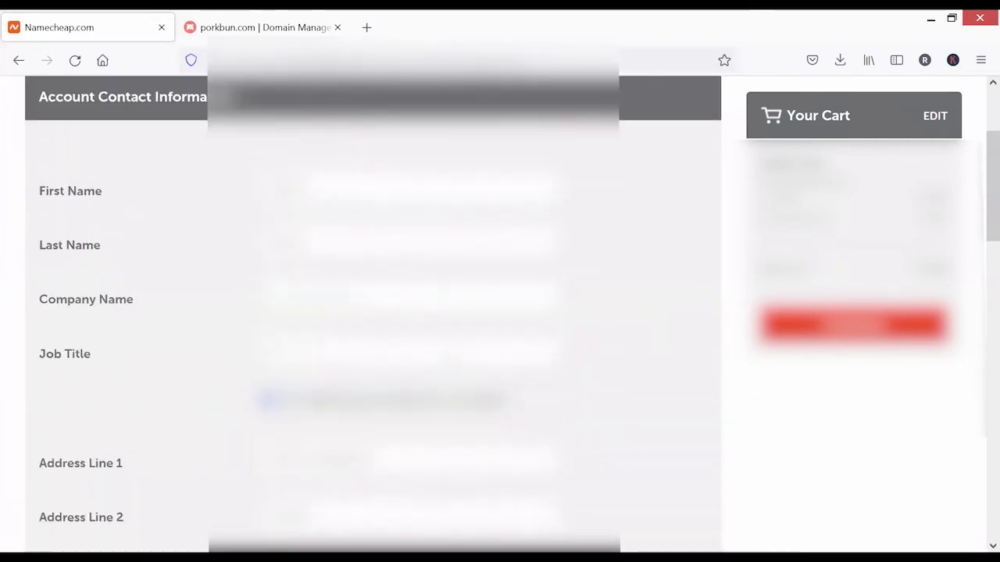
{"action": "scroll", "coordinate": [188, 401], "scroll_direction": "down", "scroll_amount": 10}
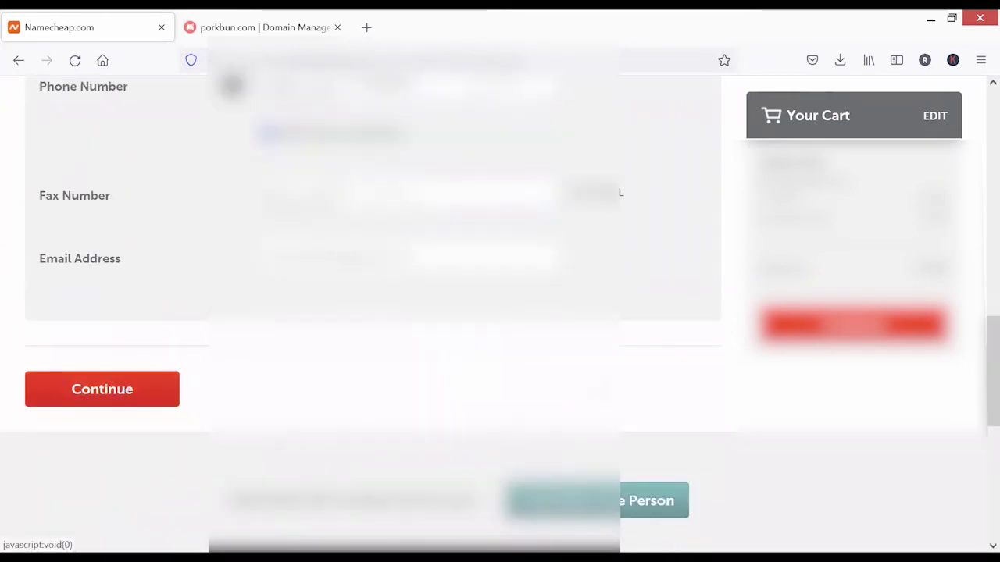
{"action": "scroll", "coordinate": [156, 389], "scroll_direction": "up", "scroll_amount": 2}
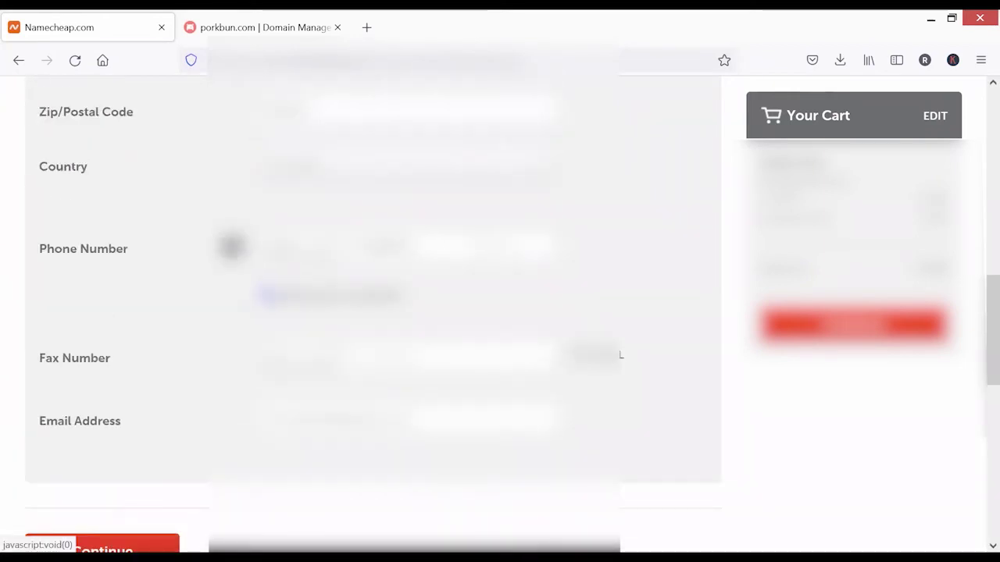
- Submit the account contact information and examine the card, Paypal and Account Funds options on the billing page
{"action": "left_click", "coordinate": [101, 545]}
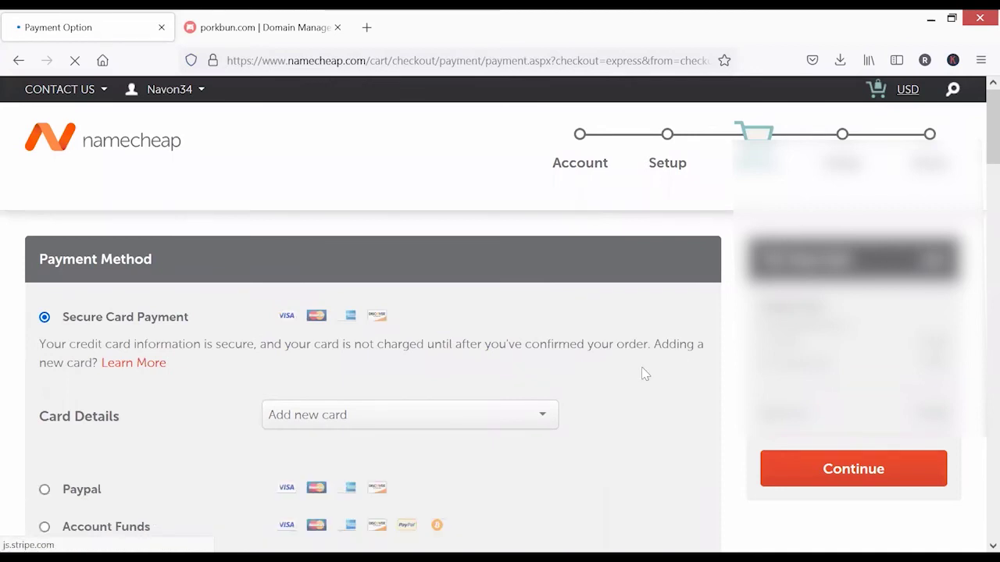
{"action": "scroll", "coordinate": [644, 374], "scroll_direction": "down", "scroll_amount": 2}
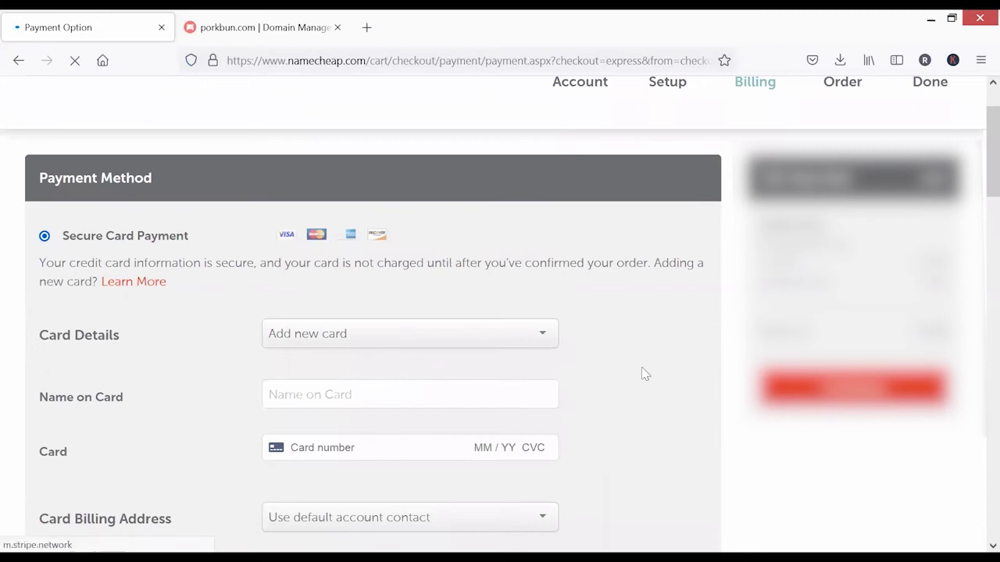
{"action": "scroll", "coordinate": [645, 374], "scroll_direction": "down", "scroll_amount": 2}
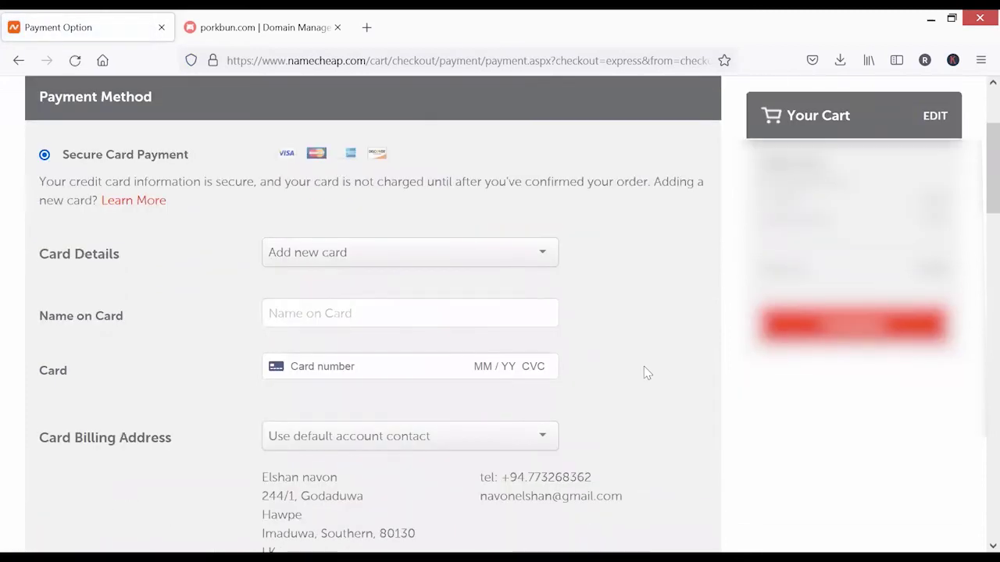
{"action": "scroll", "coordinate": [644, 374], "scroll_direction": "down", "scroll_amount": 3}
{"action": "scroll", "coordinate": [578, 380], "scroll_direction": "up", "scroll_amount": 4}
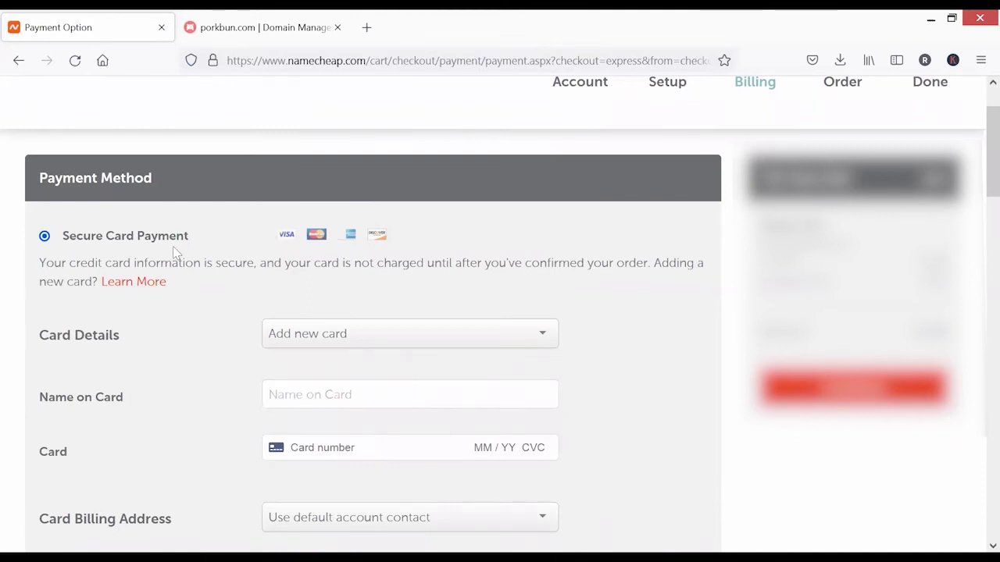
{"action": "scroll", "coordinate": [162, 378], "scroll_direction": "down", "scroll_amount": 5}
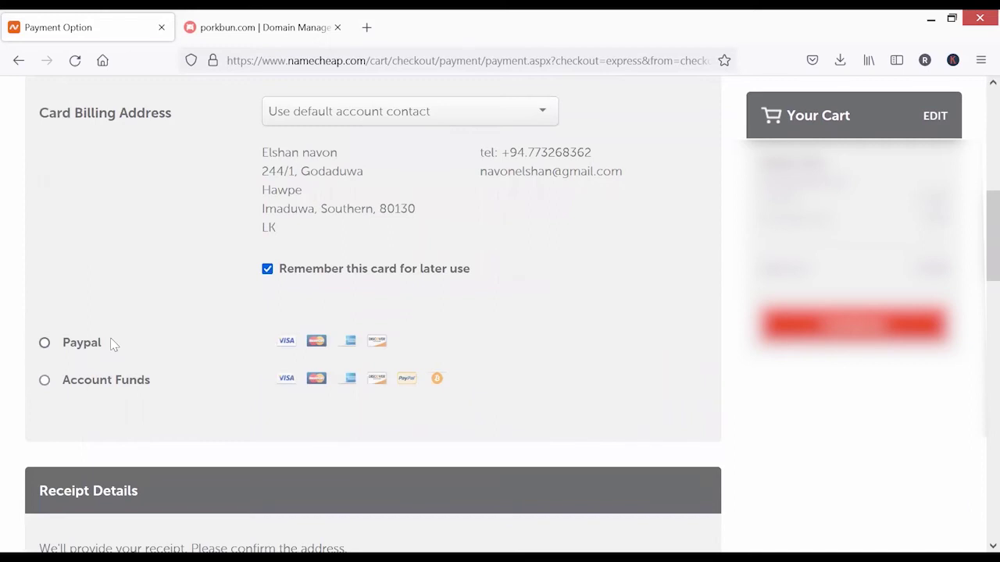
{"action": "scroll", "coordinate": [113, 345], "scroll_direction": "up", "scroll_amount": 6}
{"action": "scroll", "coordinate": [338, 398], "scroll_direction": "down", "scroll_amount": 2}
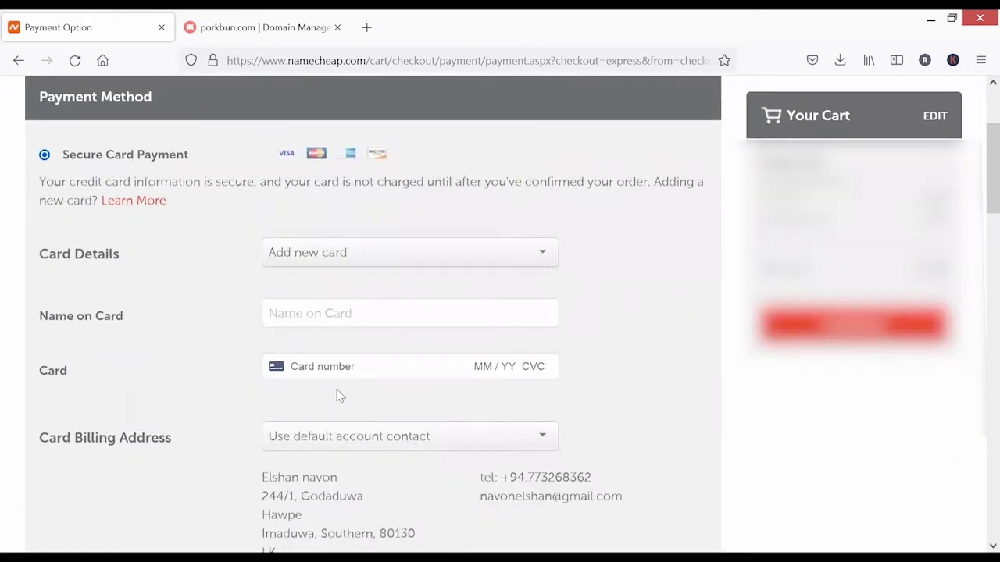
- Enter the name on card, card number, expiry date and CVC for the new card under Secure Card Payment
{"action": "left_click", "coordinate": [324, 321]}
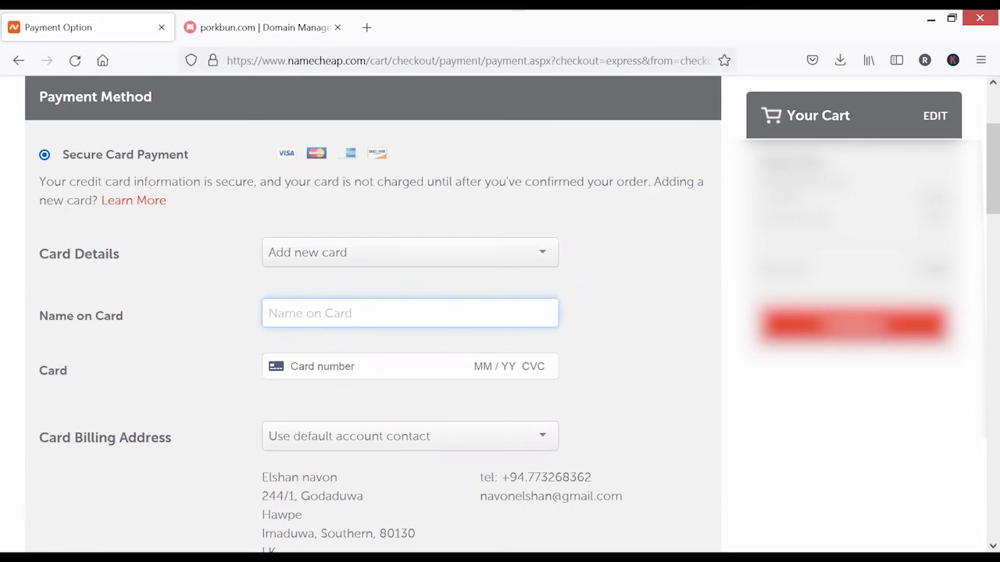
{"action": "key", "text": "alt+Tab"}
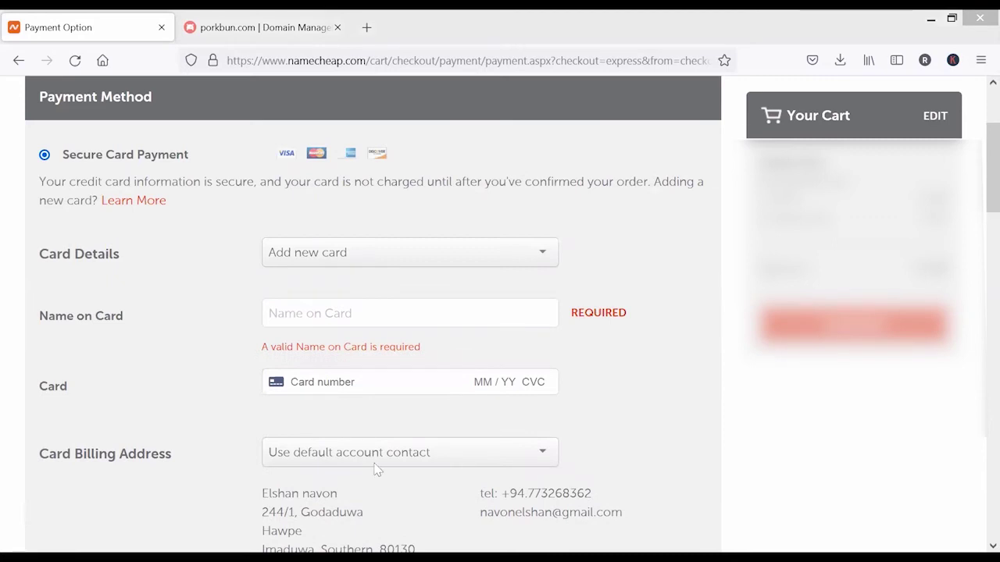
{"action": "left_click", "coordinate": [327, 313]}
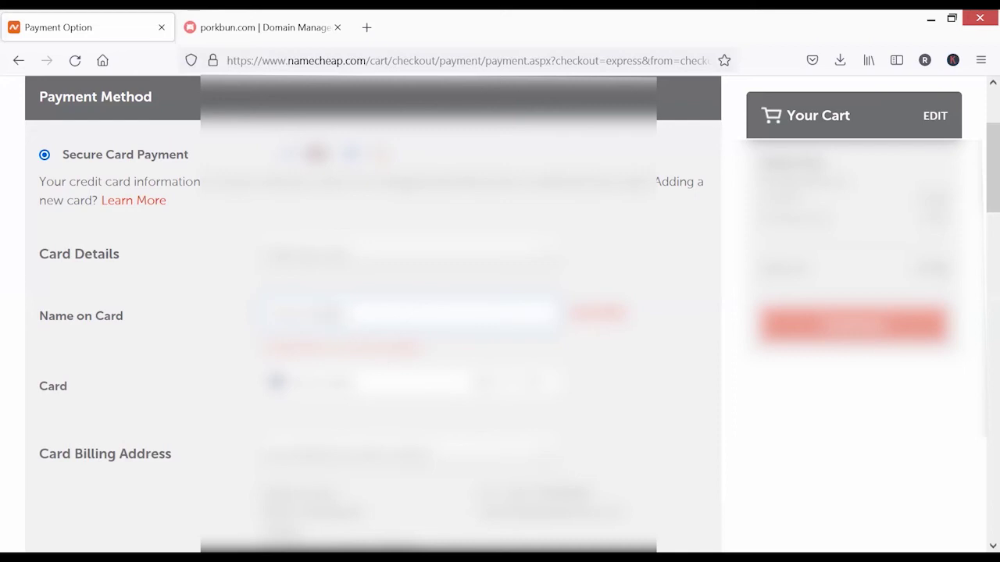
{"action": "left_click", "coordinate": [414, 367]}
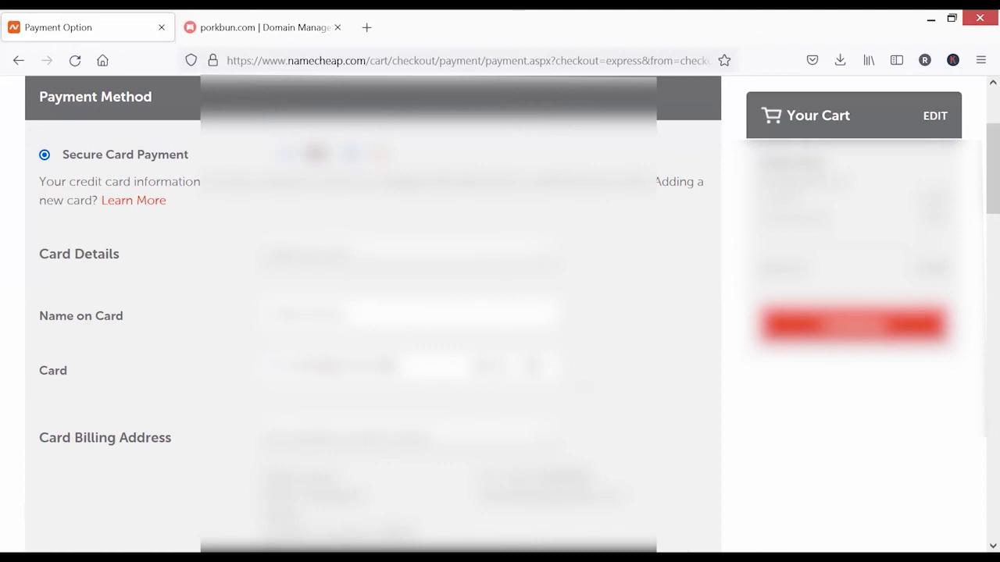
{"action": "scroll", "coordinate": [179, 341], "scroll_direction": "down", "scroll_amount": 3}
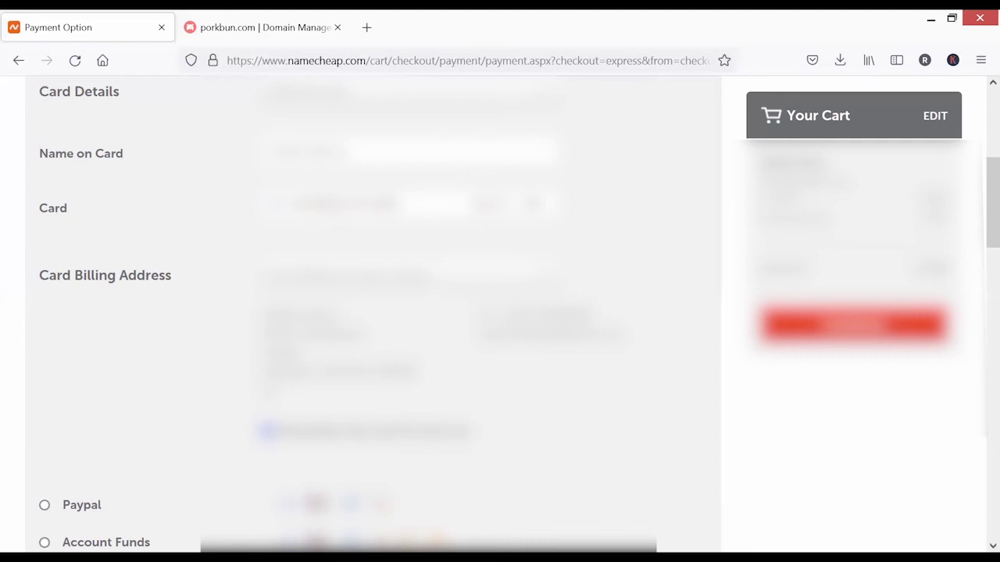
- Review the card, receipt and renewal sections and save this configuration to the default payment settings
{"action": "scroll", "coordinate": [373, 313], "scroll_direction": "up", "scroll_amount": 1}
{"action": "scroll", "coordinate": [373, 313], "scroll_direction": "down", "scroll_amount": 2}
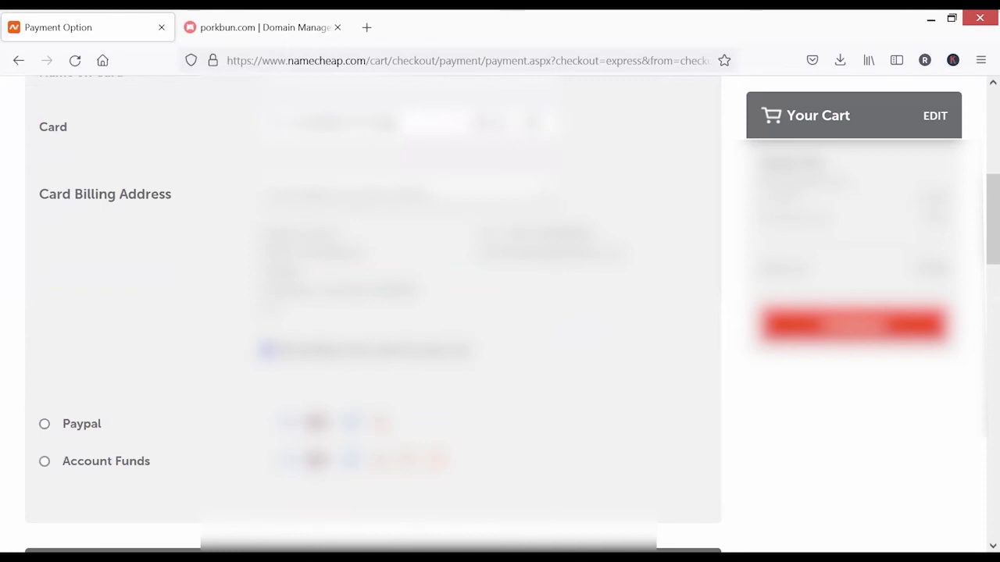
{"action": "scroll", "coordinate": [373, 312], "scroll_direction": "up", "scroll_amount": 2}
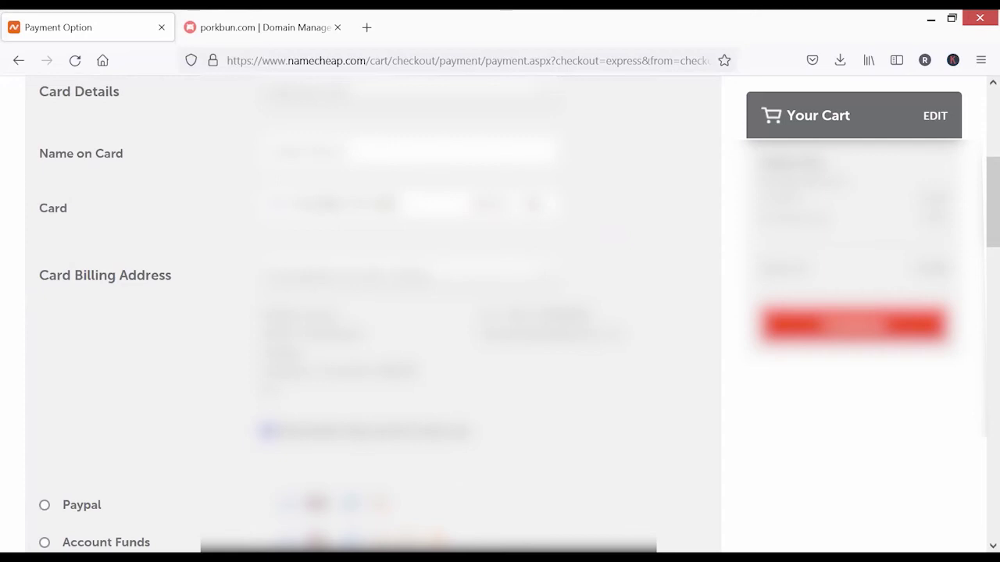
{"action": "scroll", "coordinate": [373, 313], "scroll_direction": "up", "scroll_amount": 2}
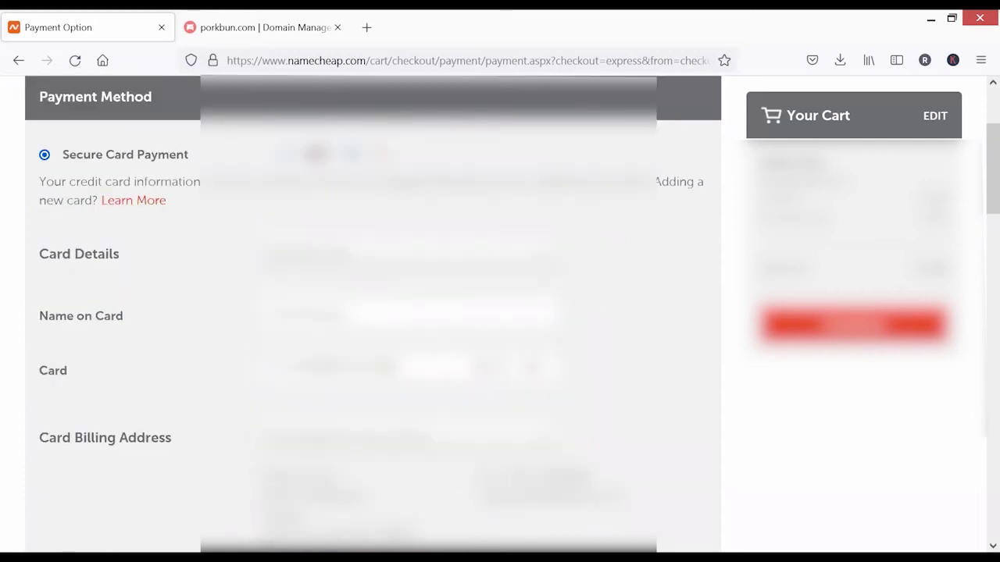
{"action": "scroll", "coordinate": [185, 273], "scroll_direction": "down", "scroll_amount": 8}
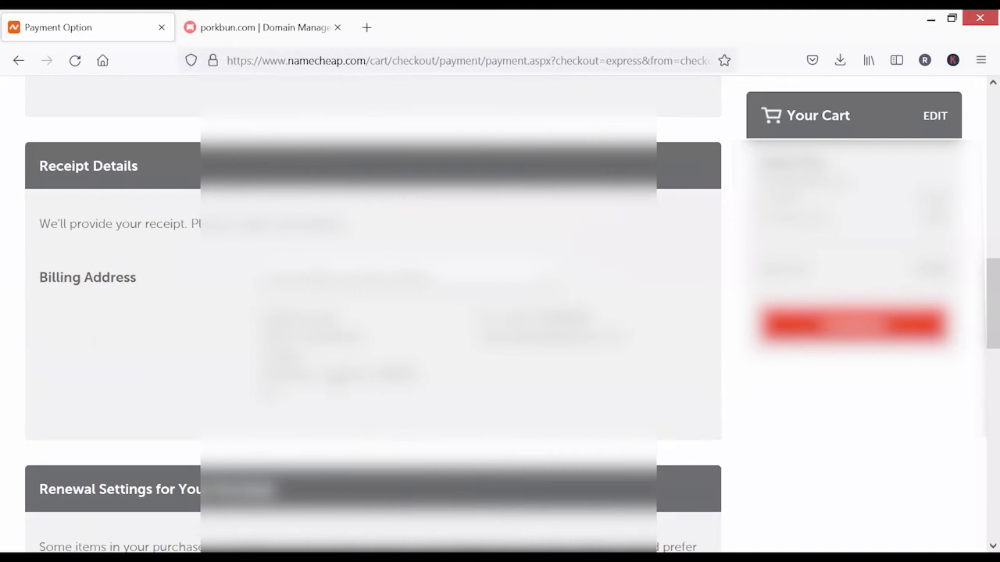
{"action": "scroll", "coordinate": [182, 168], "scroll_direction": "down", "scroll_amount": 4}
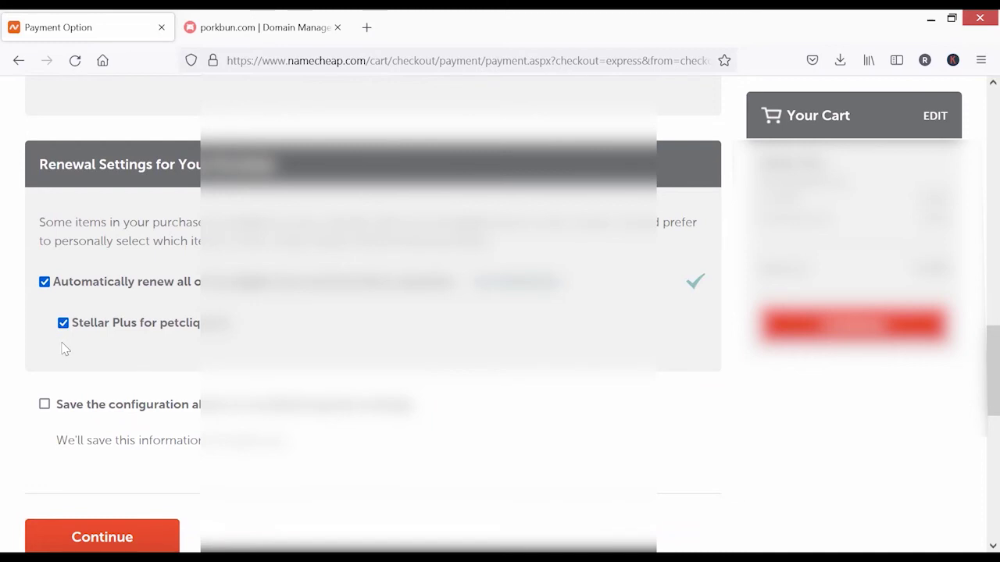
{"action": "scroll", "coordinate": [66, 350], "scroll_direction": "down", "scroll_amount": 1}
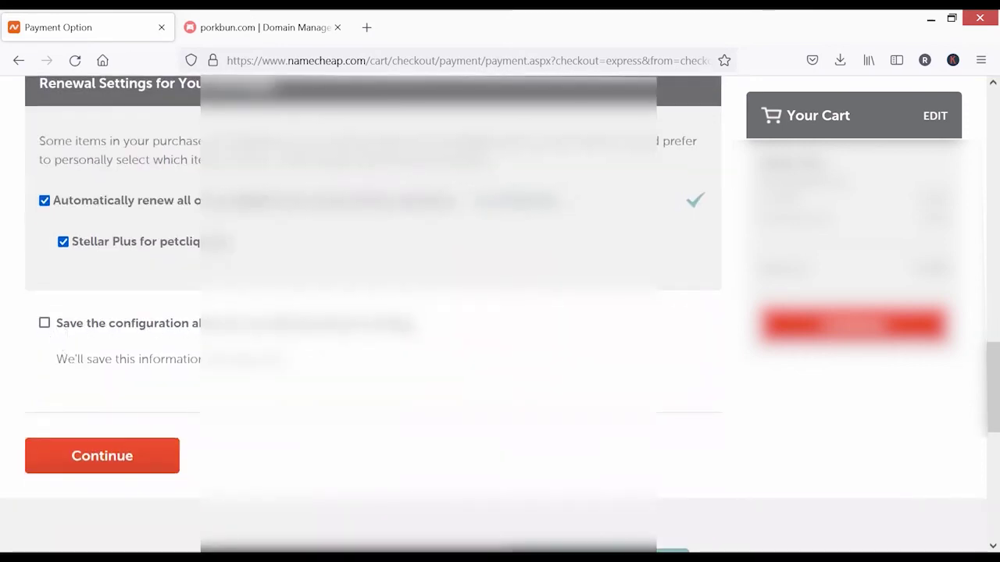
{"action": "left_click", "coordinate": [44, 324]}
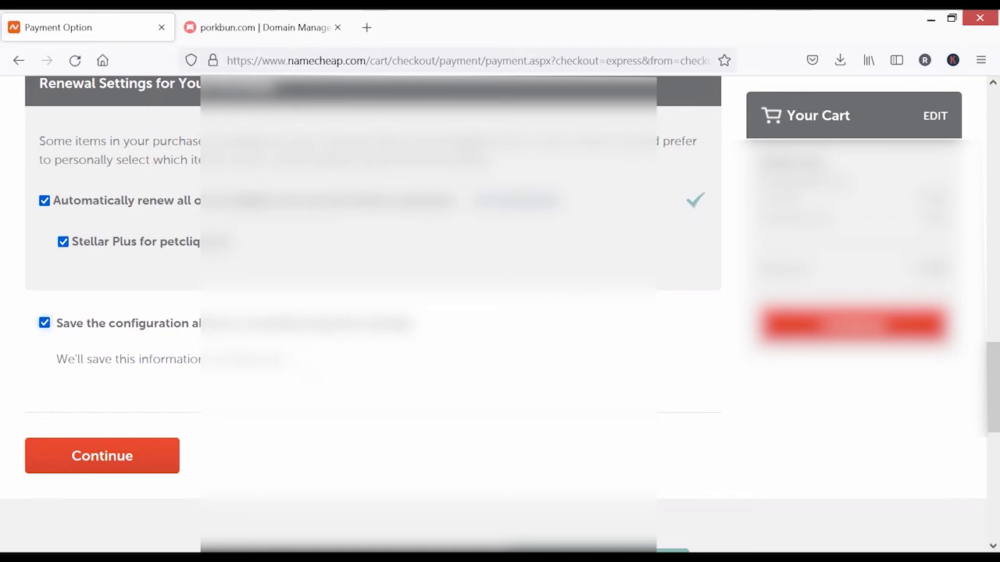
- Recheck the card details and submit the billing page to continue to the order review
{"action": "scroll", "coordinate": [499, 313], "scroll_direction": "up", "scroll_amount": 12}
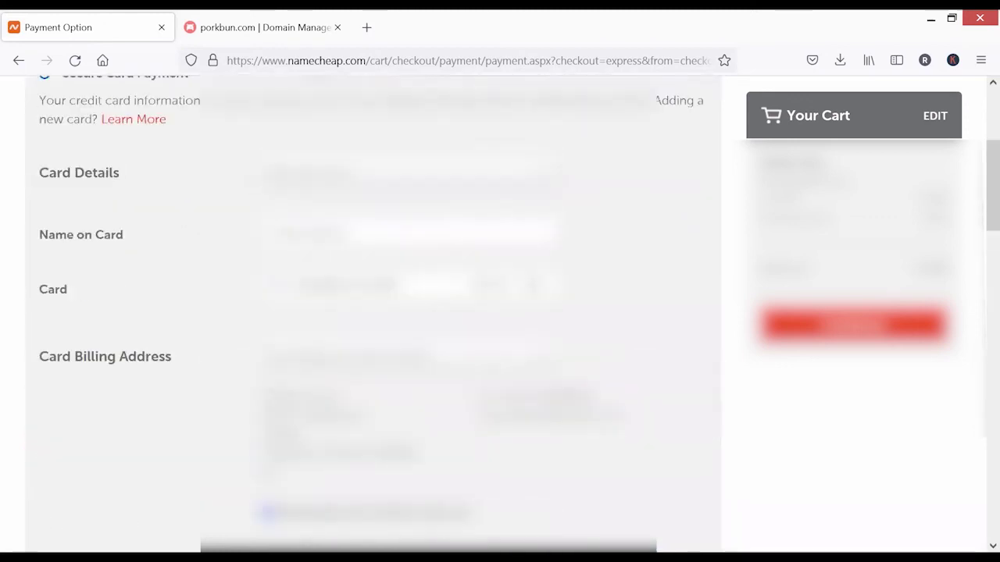
{"action": "scroll", "coordinate": [375, 312], "scroll_direction": "down", "scroll_amount": 10}
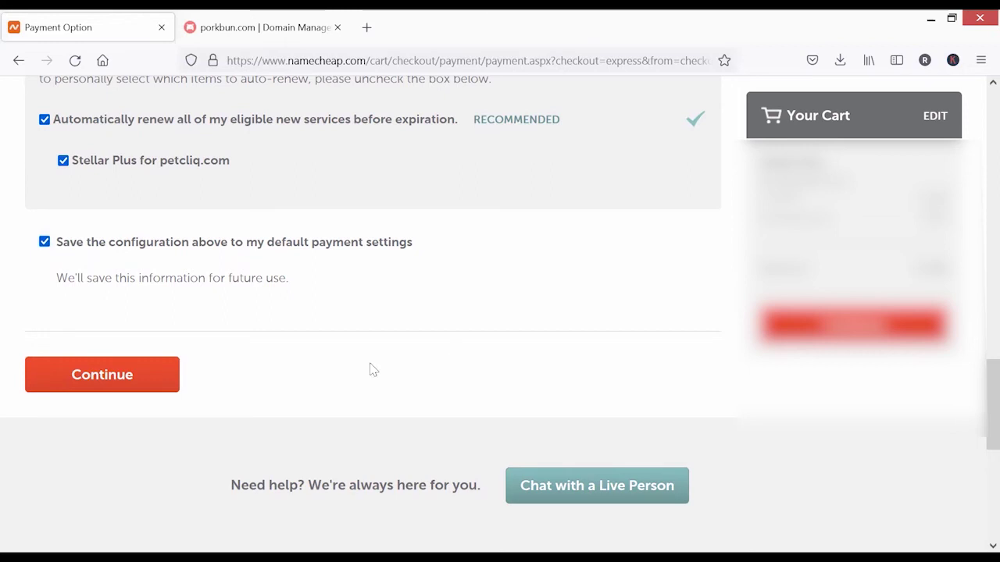
{"action": "left_click", "coordinate": [119, 371]}
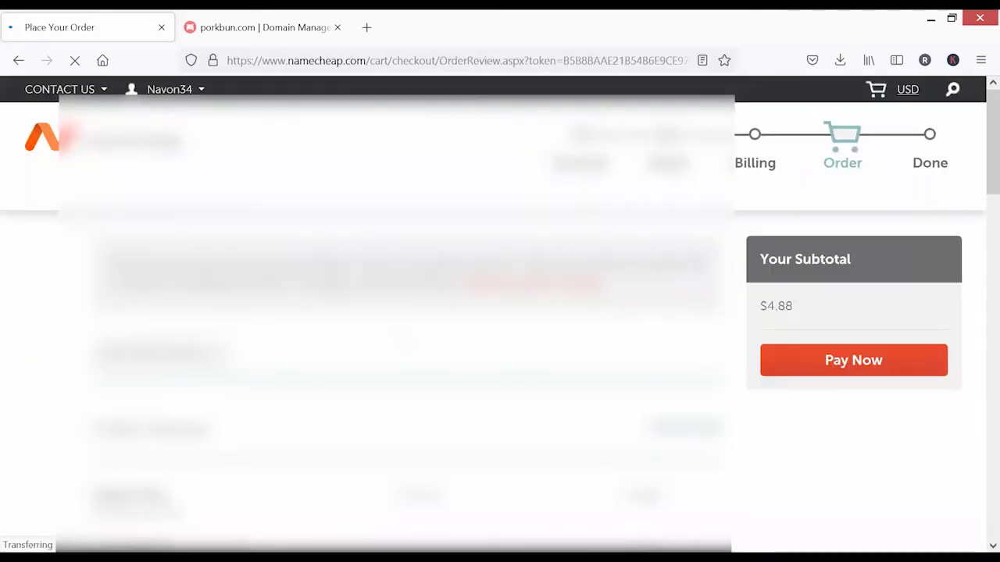
- Review the order and payment details, accept the terms and agreements, and pay for the order
{"action": "scroll", "coordinate": [500, 312], "scroll_direction": "down", "scroll_amount": 4}
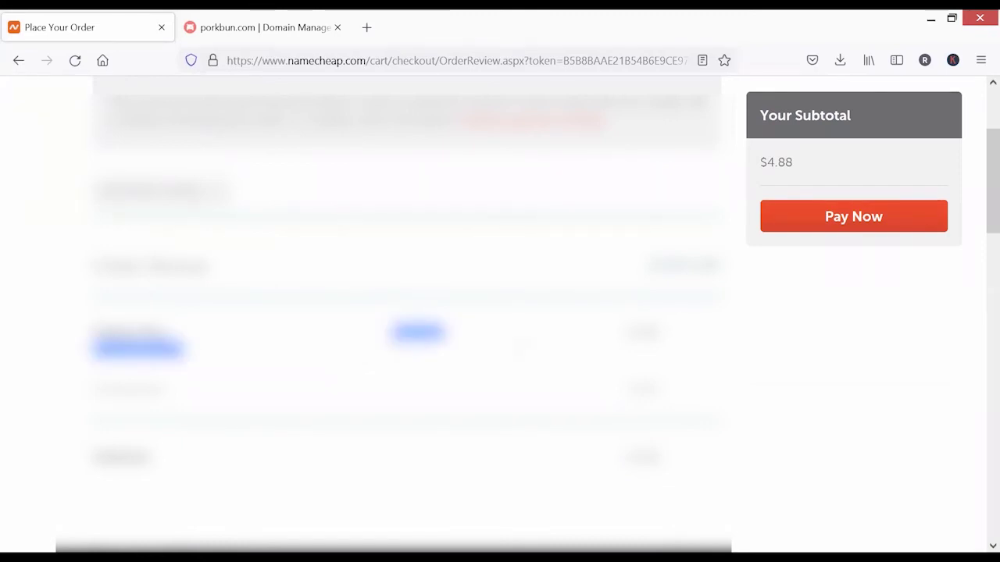
{"action": "scroll", "coordinate": [406, 313], "scroll_direction": "down", "scroll_amount": 4}
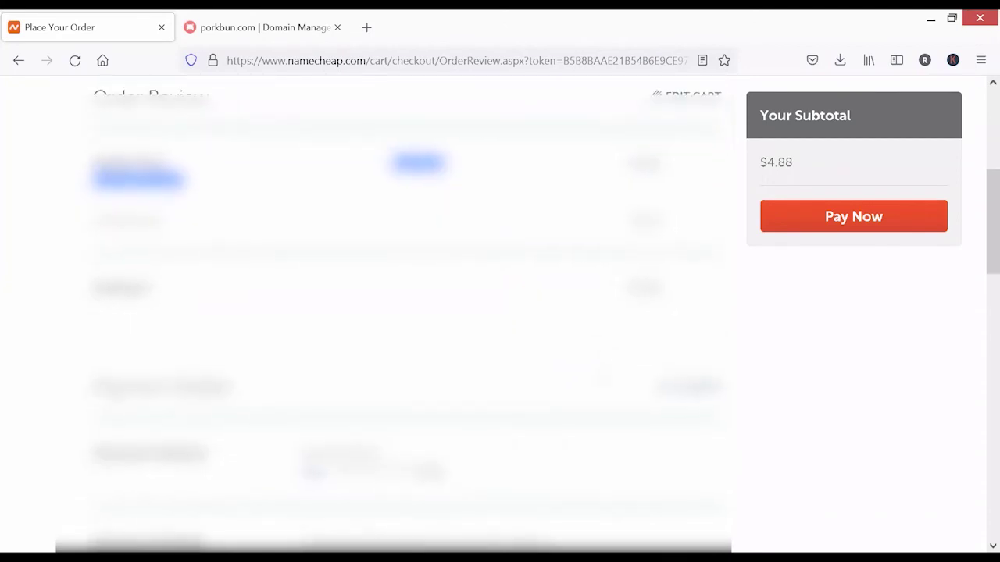
{"action": "scroll", "coordinate": [406, 312], "scroll_direction": "down", "scroll_amount": 1}
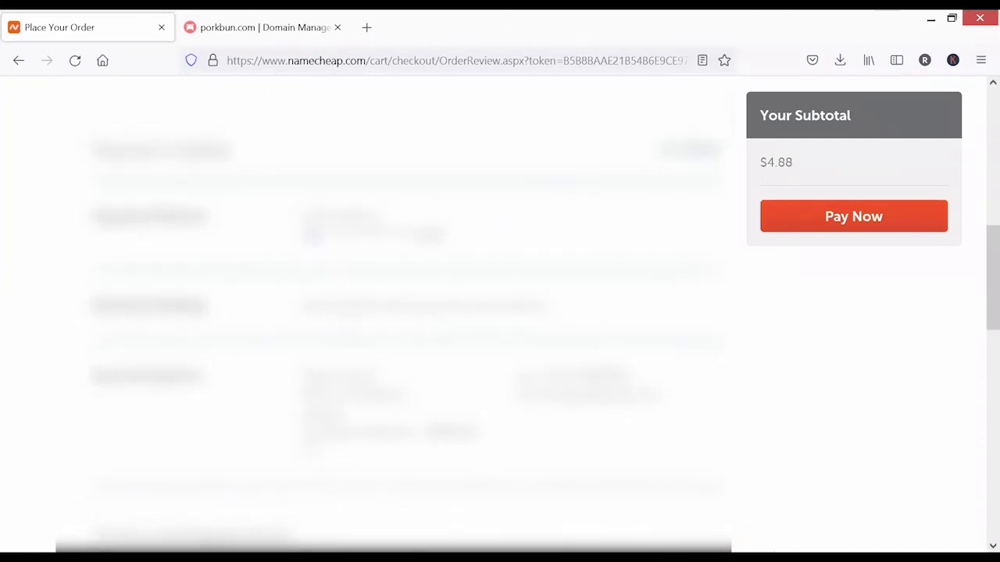
{"action": "scroll", "coordinate": [406, 312], "scroll_direction": "down", "scroll_amount": 2}
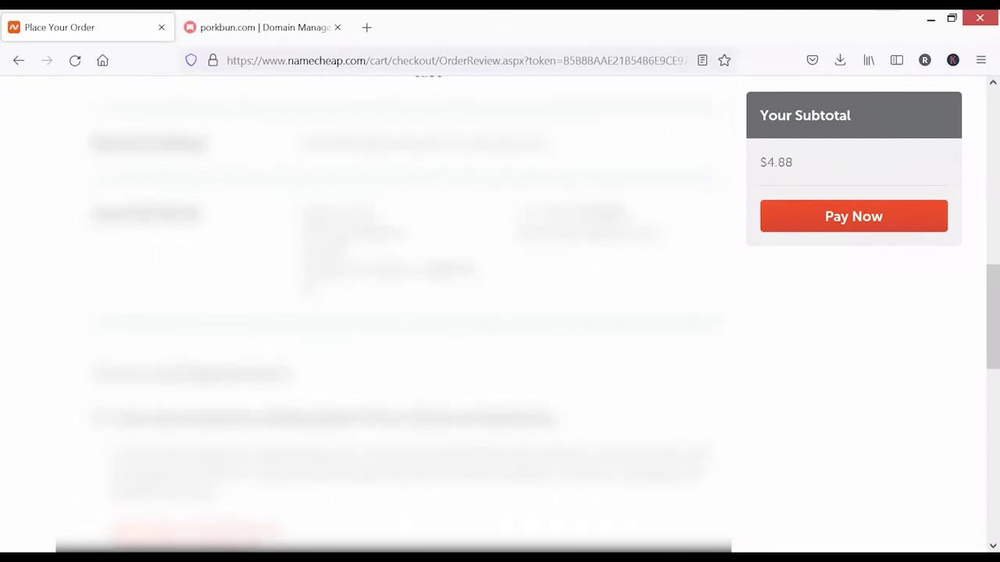
{"action": "scroll", "coordinate": [406, 313], "scroll_direction": "down", "scroll_amount": 2}
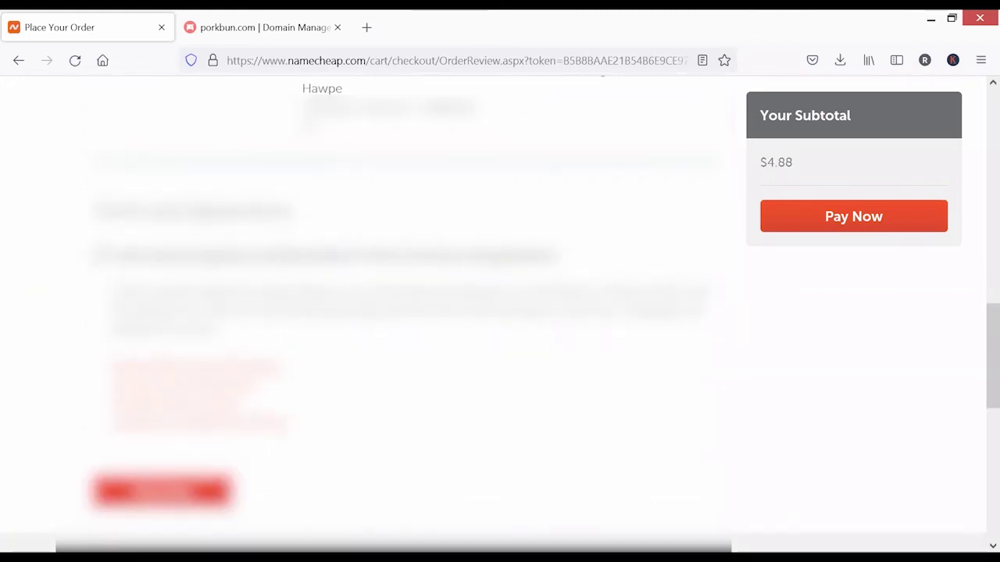
{"action": "left_click", "coordinate": [101, 254]}
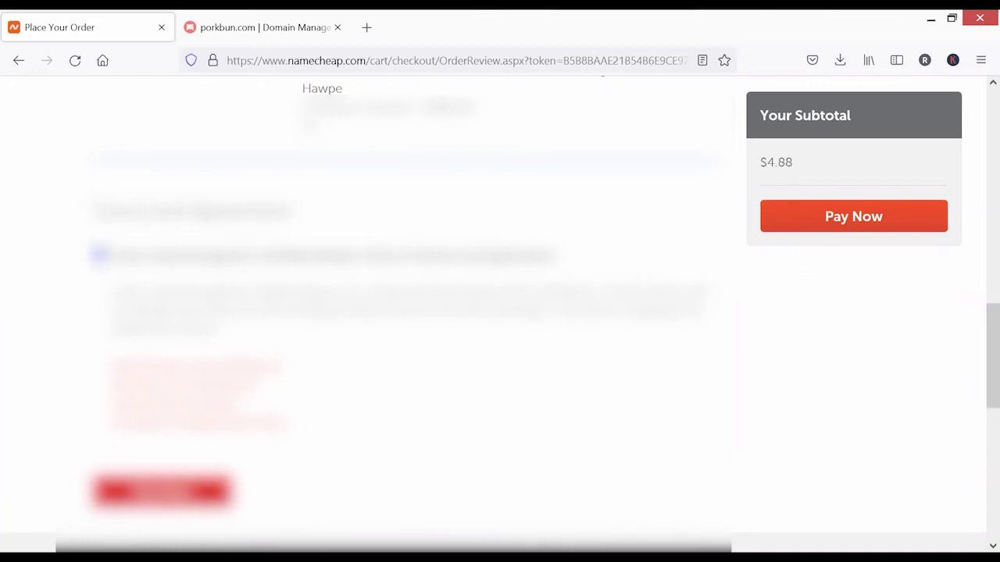
{"action": "key", "text": "Return"}
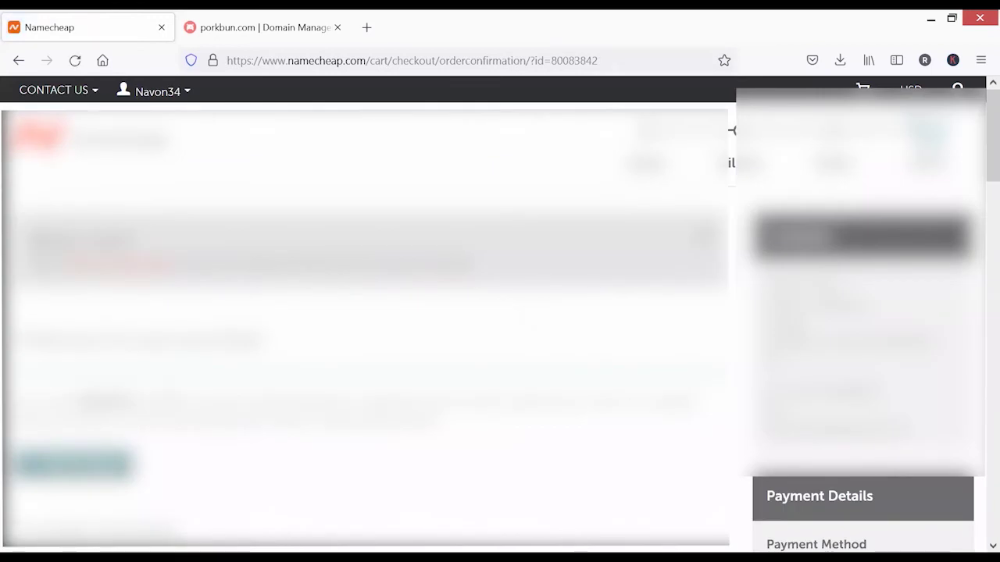
- Examine the order confirmation from the purchase message through the Purchase Summary to the Next Steps section
{"action": "scroll", "coordinate": [500, 313], "scroll_direction": "down", "scroll_amount": 4}
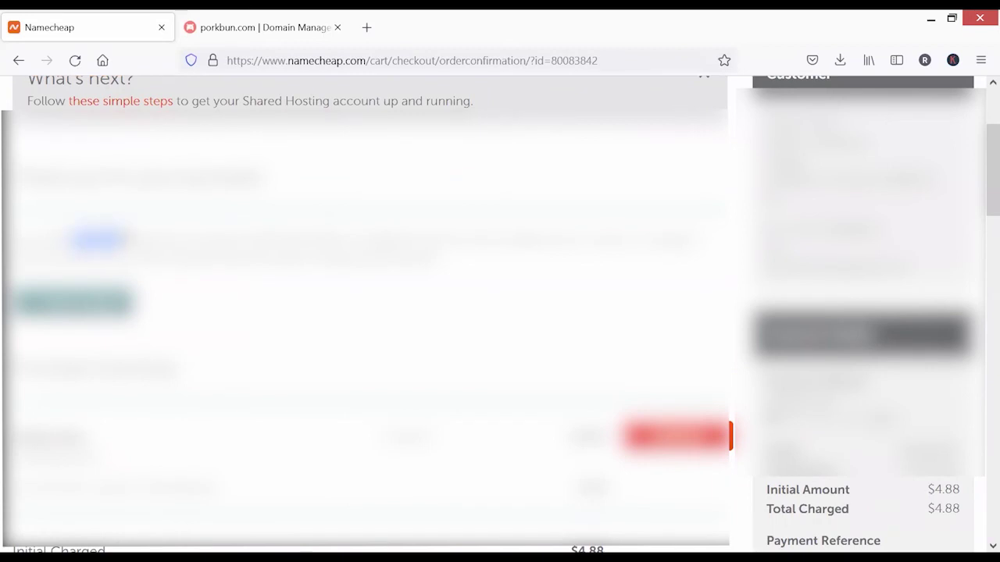
{"action": "triple_click", "coordinate": [101, 239]}
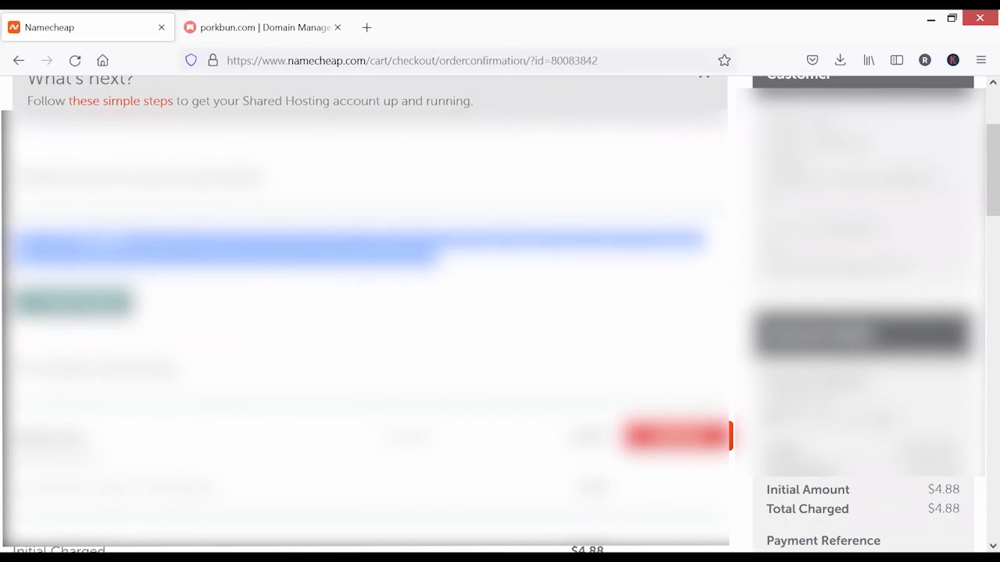
{"action": "left_click", "coordinate": [435, 304]}
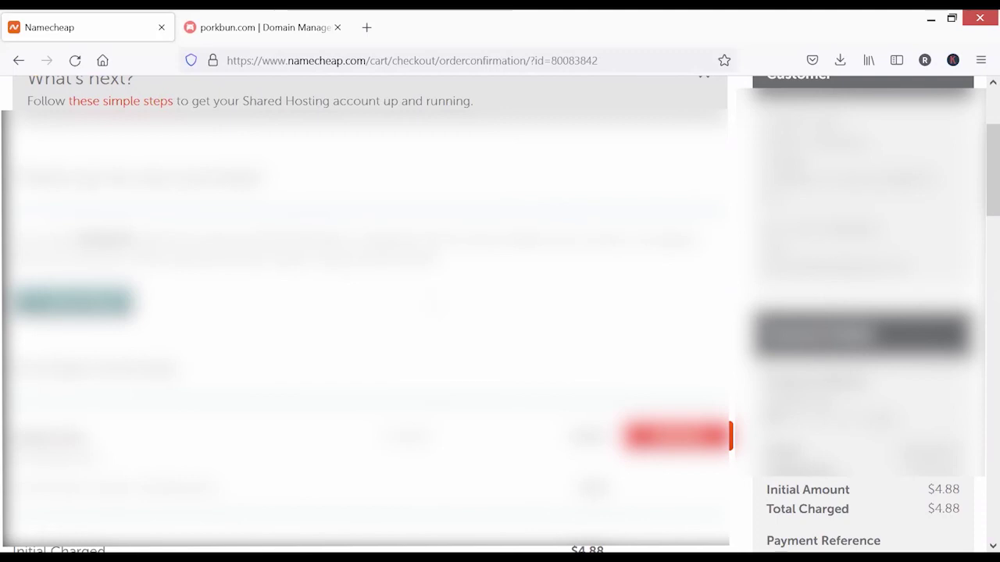
{"action": "scroll", "coordinate": [435, 304], "scroll_direction": "down", "scroll_amount": 5}
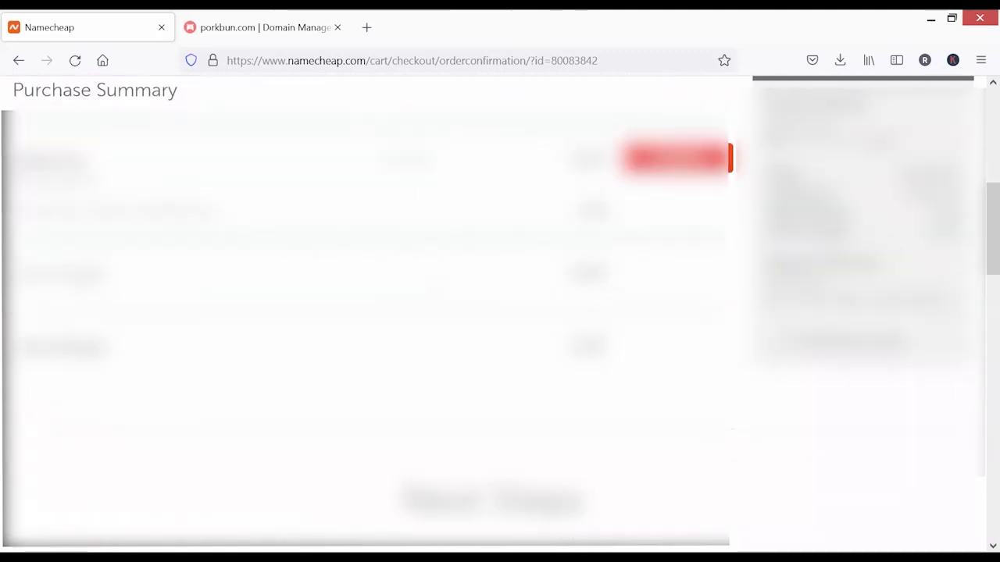
{"action": "scroll", "coordinate": [435, 304], "scroll_direction": "down", "scroll_amount": 3}
{"action": "scroll", "coordinate": [435, 304], "scroll_direction": "up", "scroll_amount": 9}
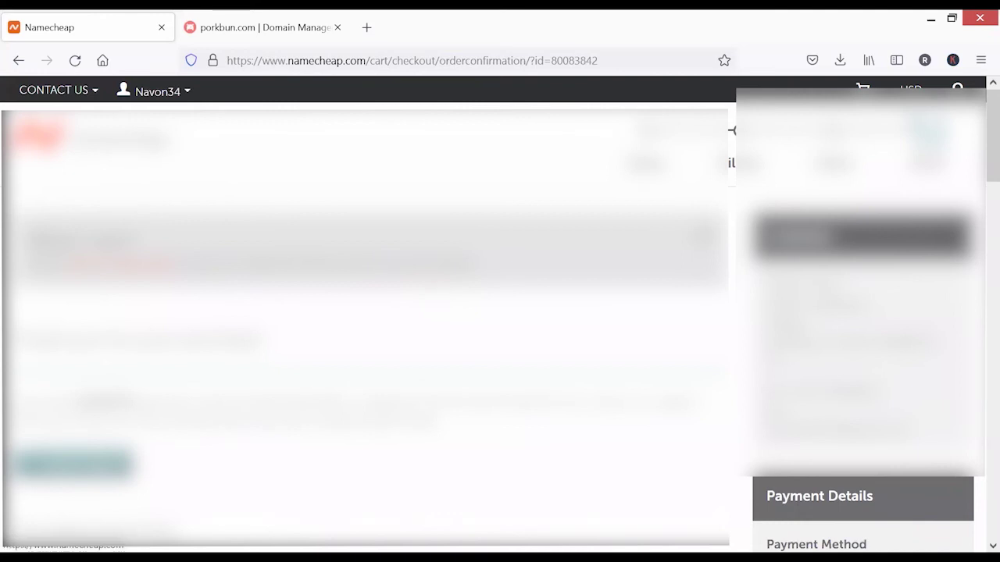
- Go to the Namecheap account dashboard and examine the domain's entry under Recently Active in Your Account
{"action": "left_click", "coordinate": [120, 125]}
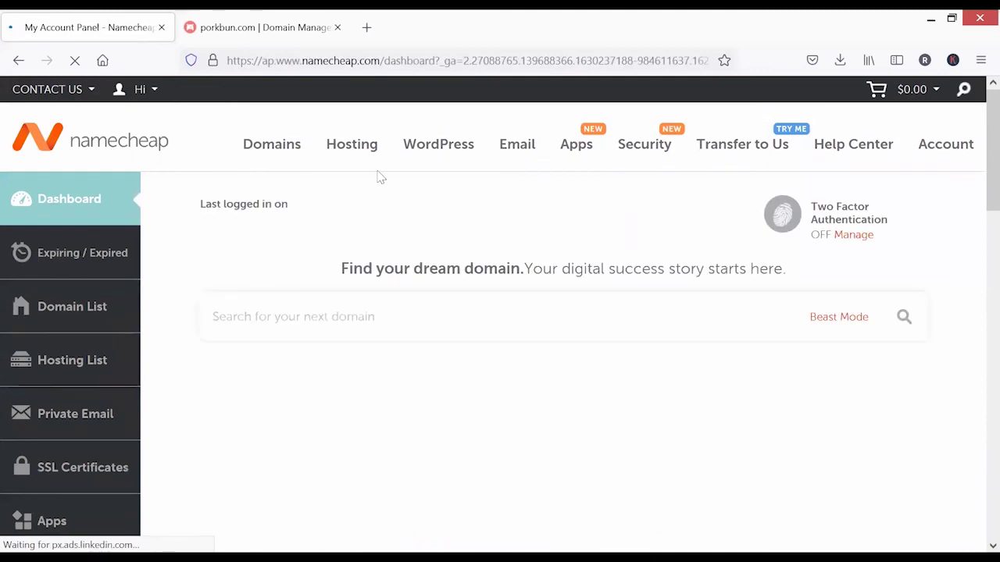
{"action": "scroll", "coordinate": [243, 255], "scroll_direction": "down", "scroll_amount": 3}
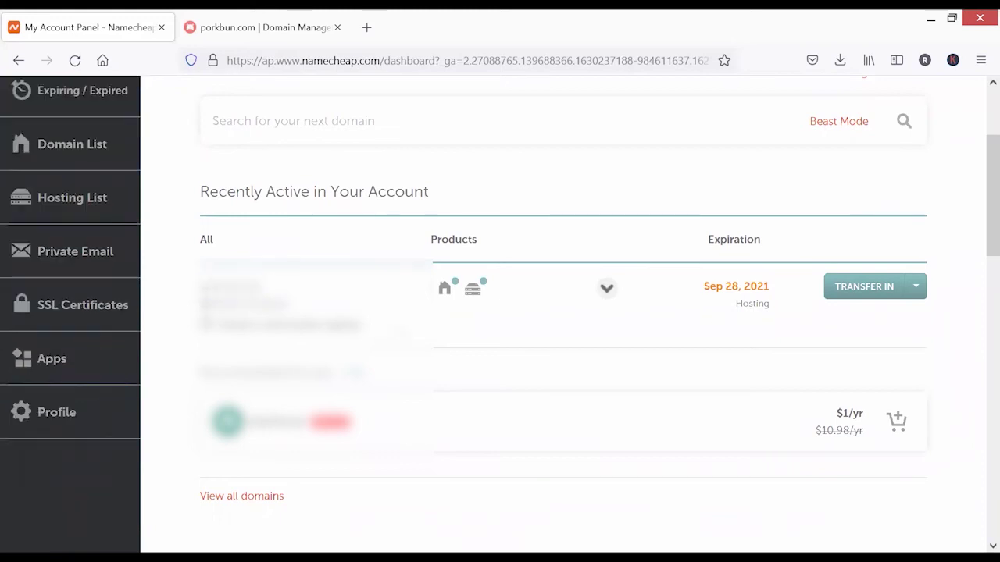
{"action": "left_click", "coordinate": [250, 27]}
{"action": "left_click", "coordinate": [93, 27]}
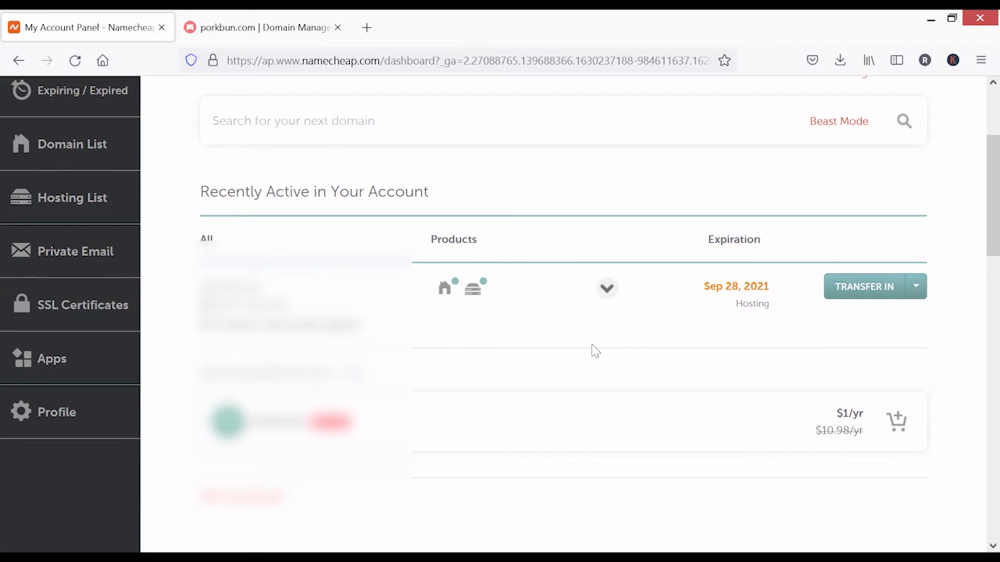
- Open cPanel for the domain's Stellar Plus hosting from its product entry on the dashboard
{"action": "scroll", "coordinate": [594, 351], "scroll_direction": "up", "scroll_amount": 2}
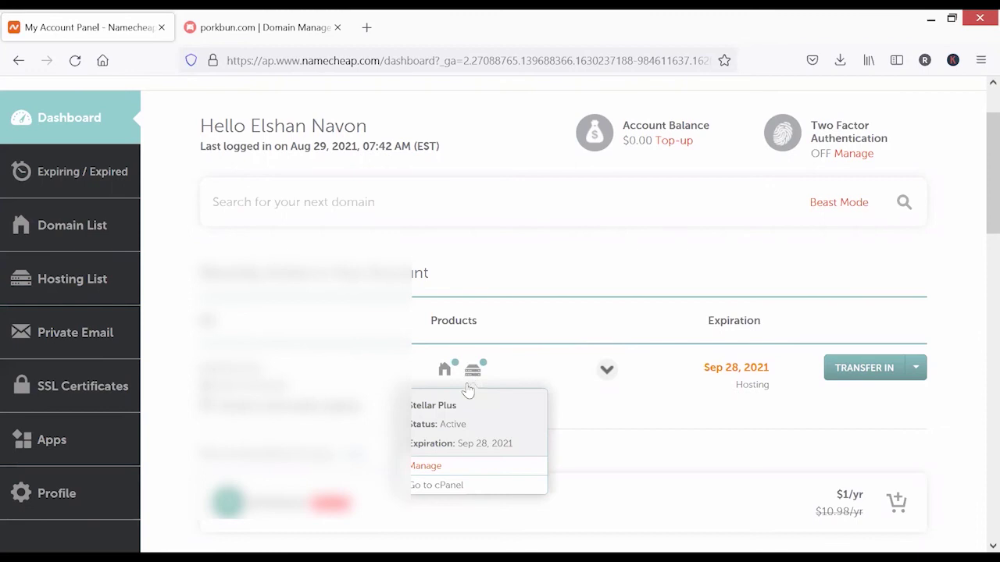
{"action": "mouse_move", "coordinate": [440, 376]}
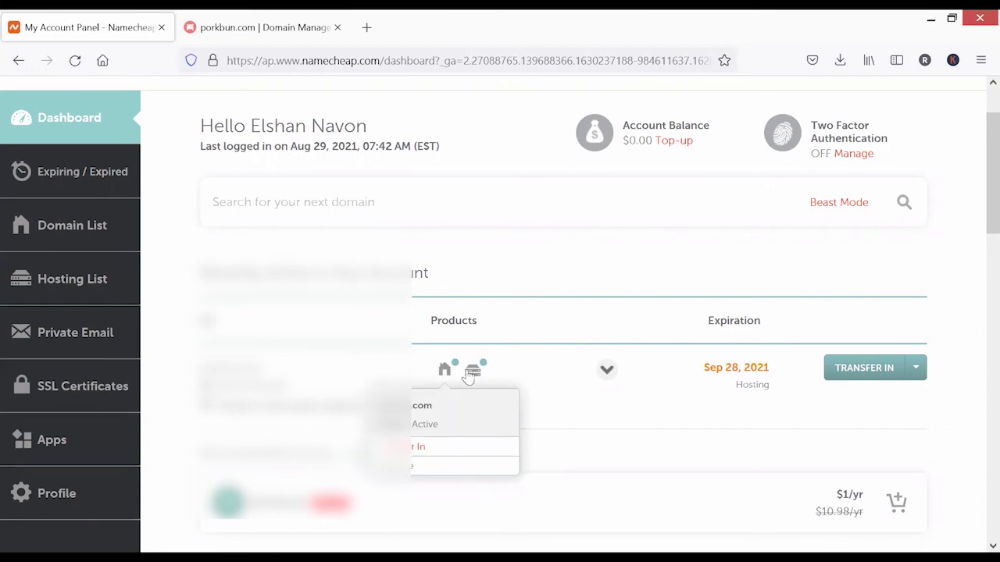
{"action": "mouse_move", "coordinate": [474, 376]}
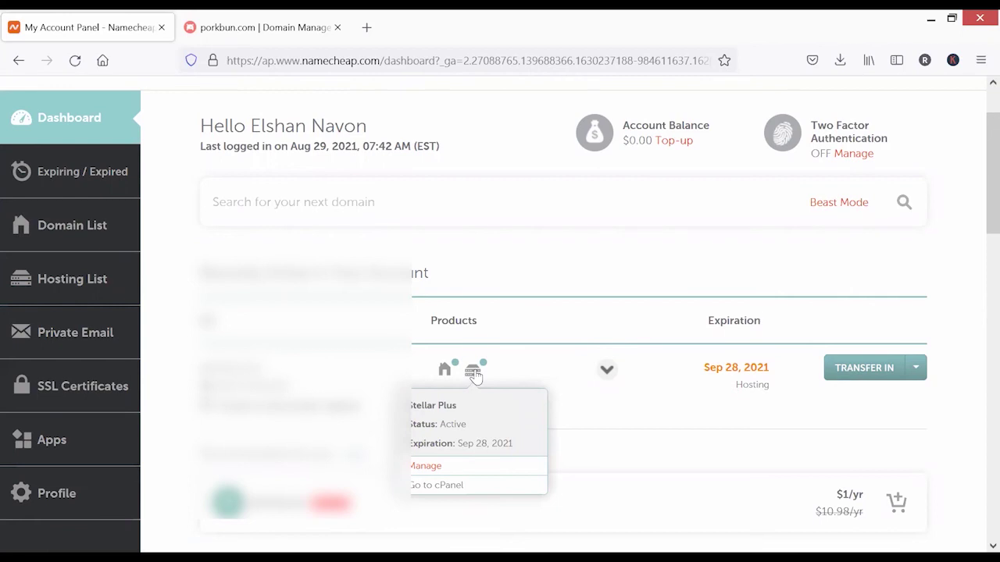
{"action": "left_click", "coordinate": [483, 480]}
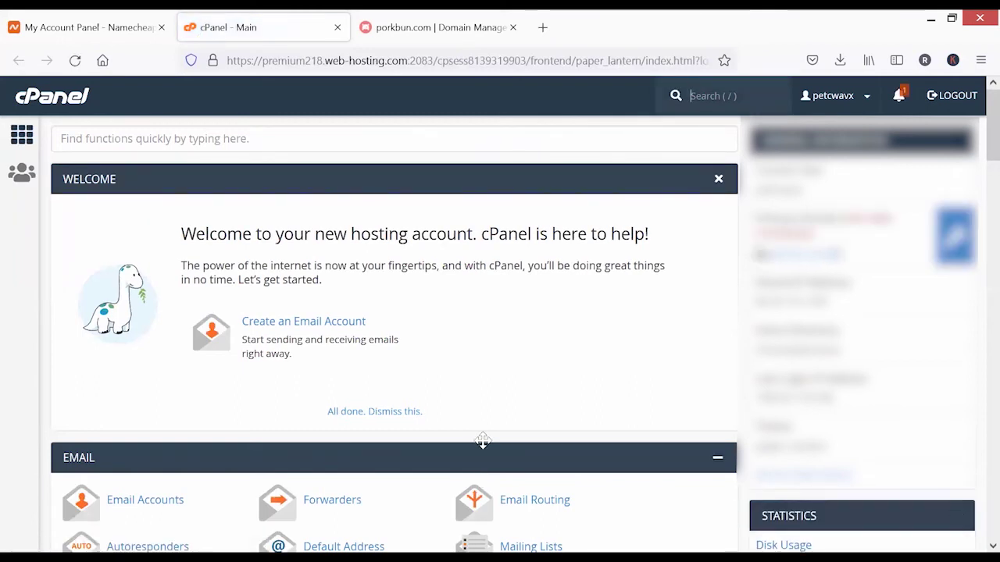
- Look through the cPanel main page, from the Email, Files, Databases and Domains sections to the tools exclusive to Namecheap customers
{"action": "scroll", "coordinate": [482, 424], "scroll_direction": "down", "scroll_amount": 10}
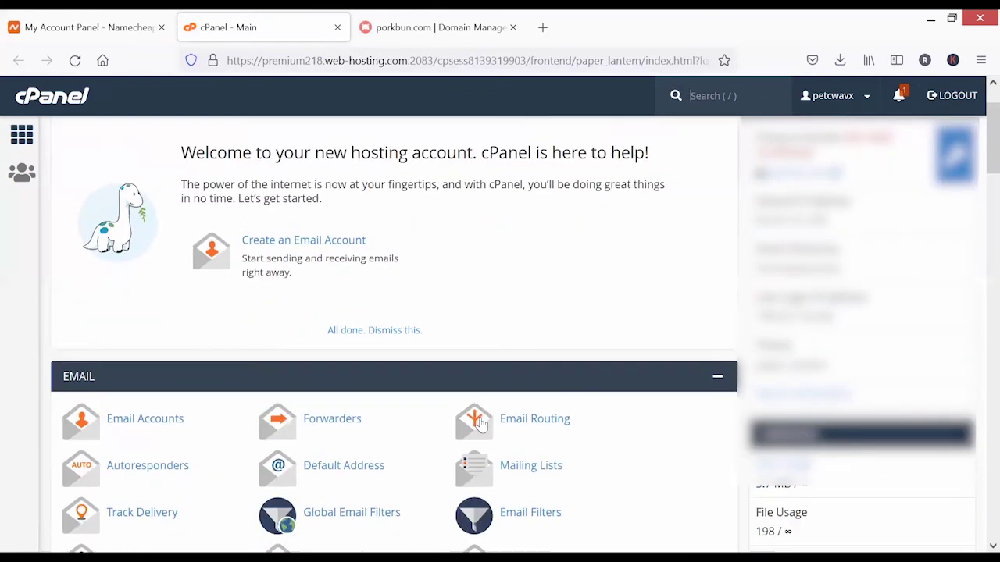
{"action": "scroll", "coordinate": [481, 424], "scroll_direction": "down", "scroll_amount": 7}
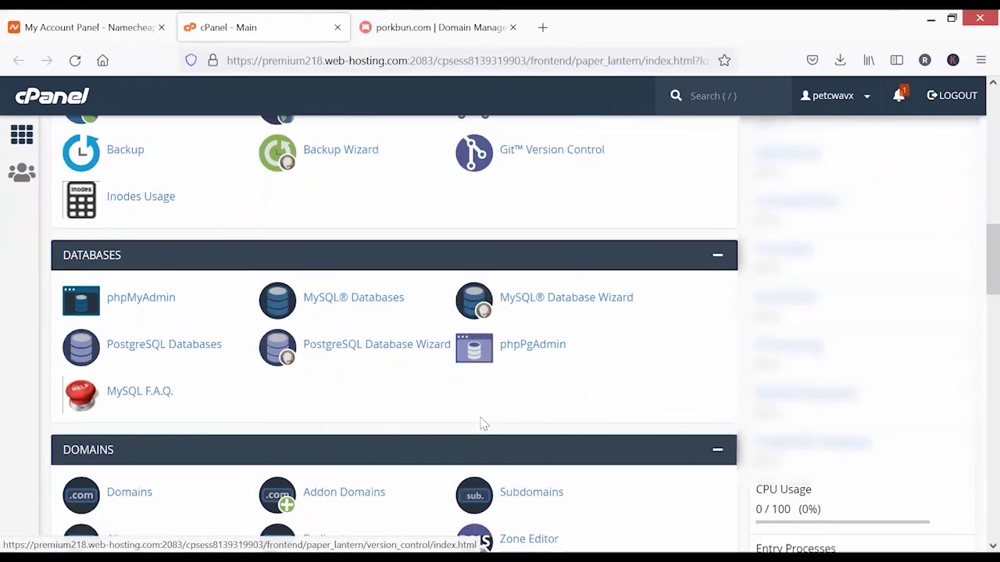
{"action": "scroll", "coordinate": [481, 418], "scroll_direction": "up", "scroll_amount": 9}
{"action": "key", "text": "/"}
{"action": "scroll", "coordinate": [481, 419], "scroll_direction": "up", "scroll_amount": 8}
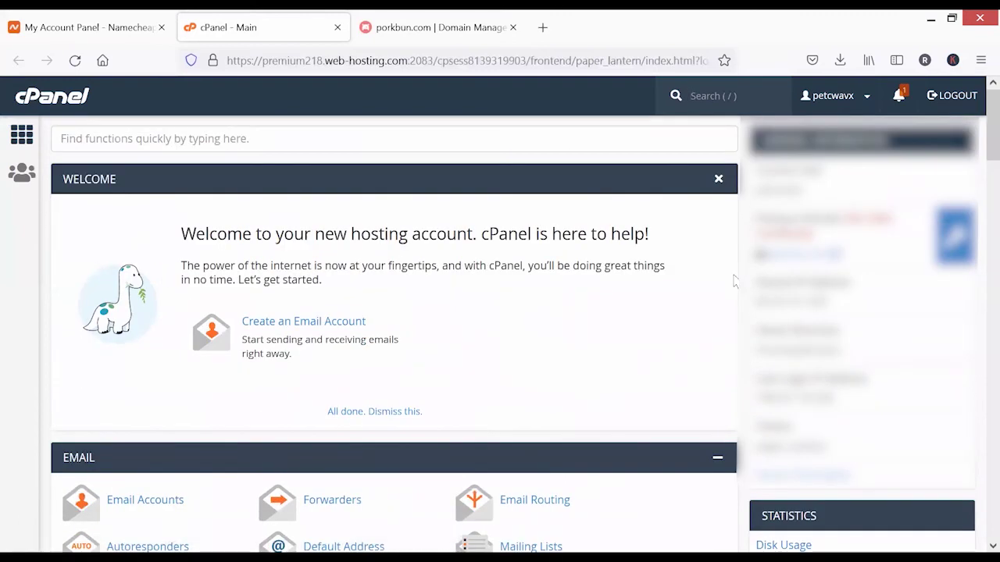
{"action": "scroll", "coordinate": [391, 313], "scroll_direction": "down", "scroll_amount": 4}
{"action": "scroll", "coordinate": [393, 311], "scroll_direction": "down", "scroll_amount": 15}
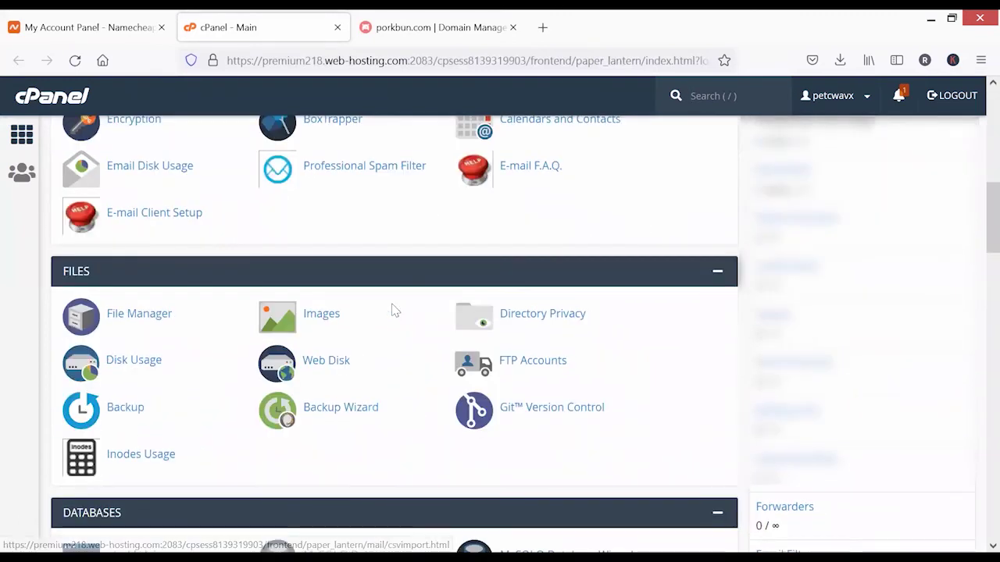
{"action": "scroll", "coordinate": [393, 311], "scroll_direction": "down", "scroll_amount": 3}
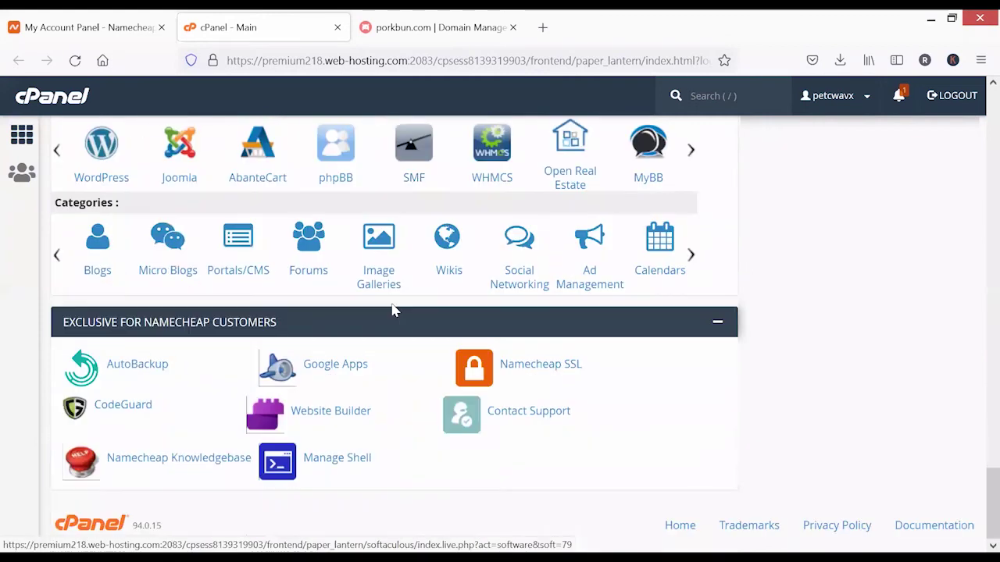
{"action": "scroll", "coordinate": [393, 308], "scroll_direction": "up", "scroll_amount": 10}
{"action": "scroll", "coordinate": [391, 305], "scroll_direction": "up", "scroll_amount": 7}
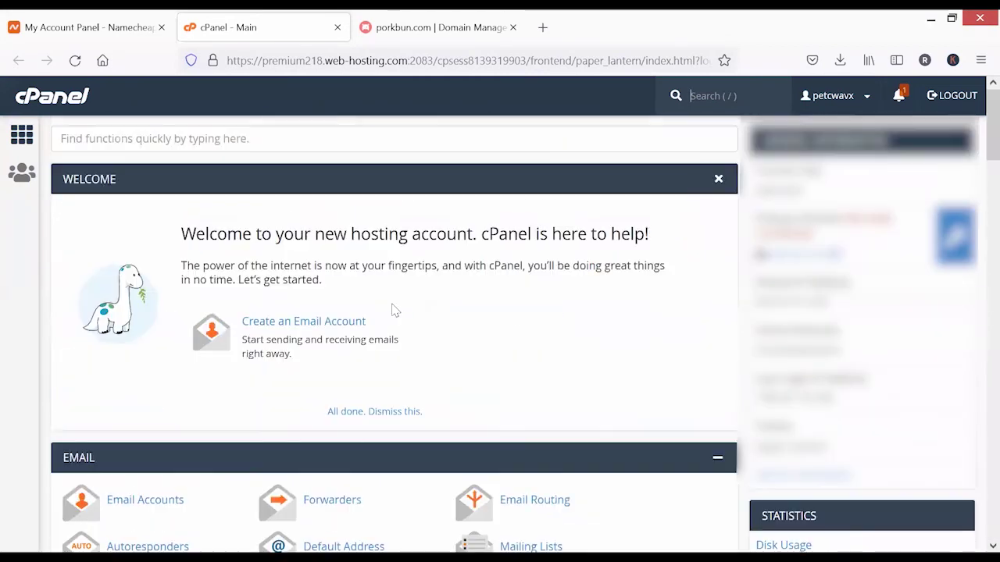
- Open the primary domain's SSL/TLS Status page from the cPanel General Information and look through its certificate list
{"action": "scroll", "coordinate": [474, 328], "scroll_direction": "down", "scroll_amount": 7}
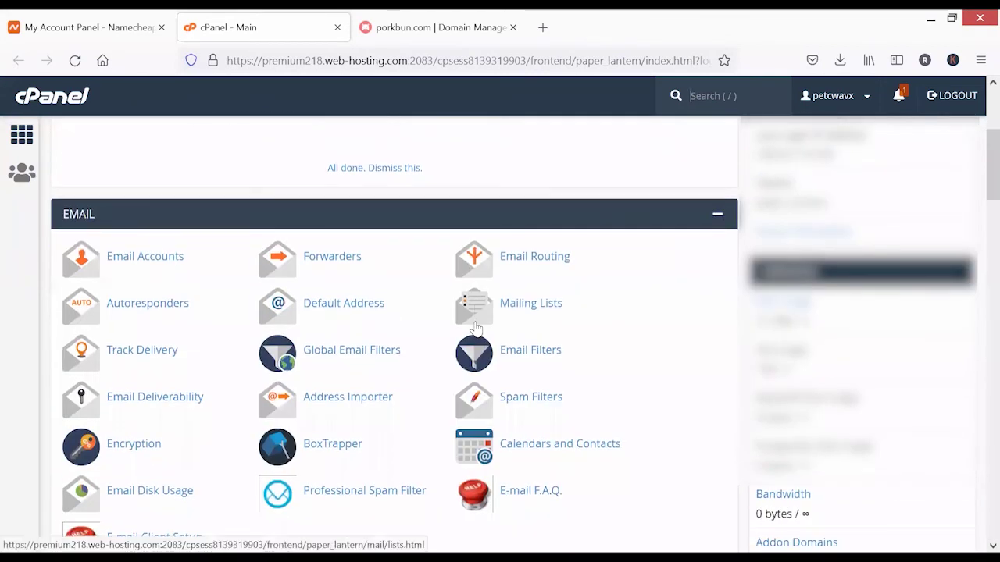
{"action": "scroll", "coordinate": [475, 329], "scroll_direction": "down", "scroll_amount": 10}
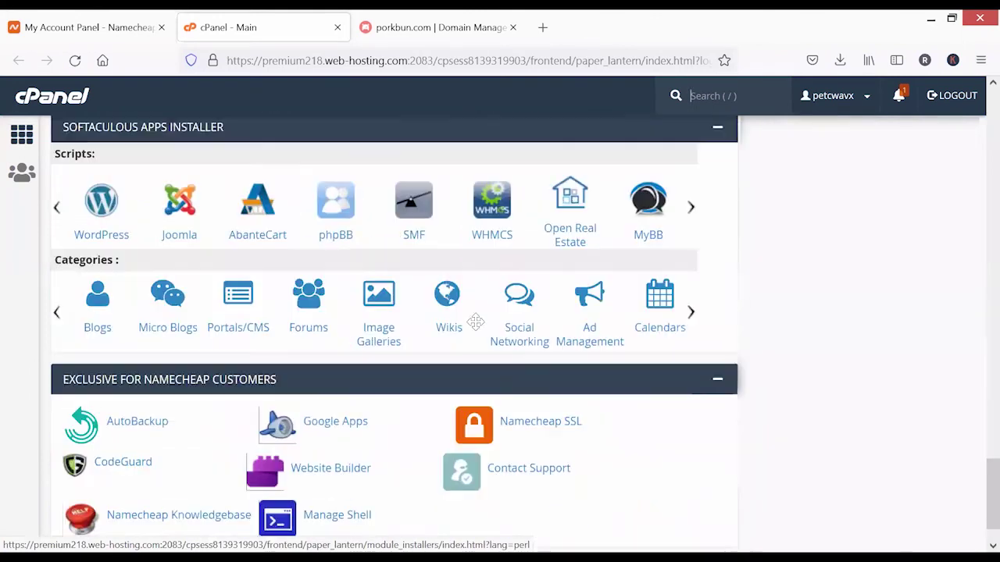
{"action": "scroll", "coordinate": [475, 322], "scroll_direction": "up", "scroll_amount": 10}
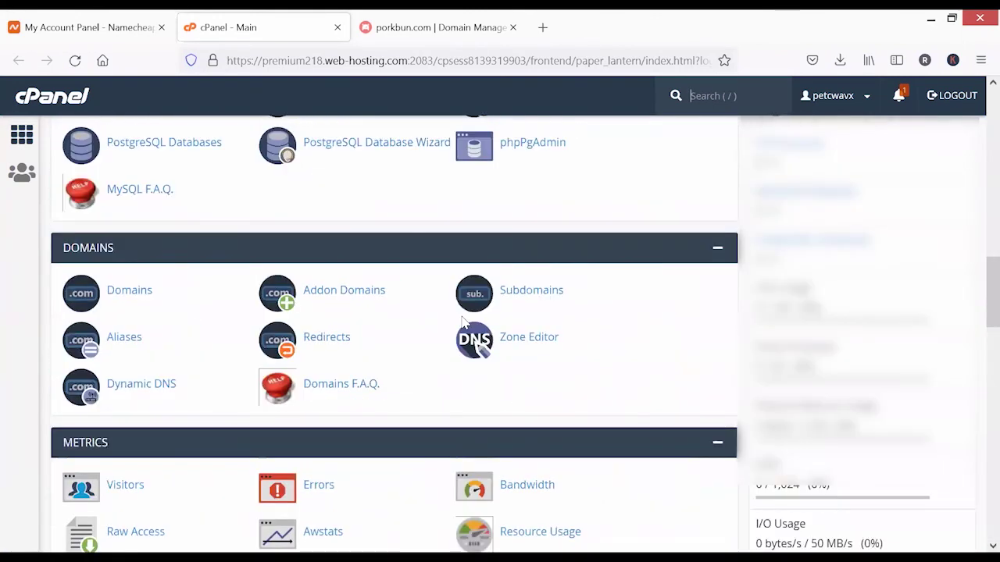
{"action": "scroll", "coordinate": [463, 322], "scroll_direction": "up", "scroll_amount": 7}
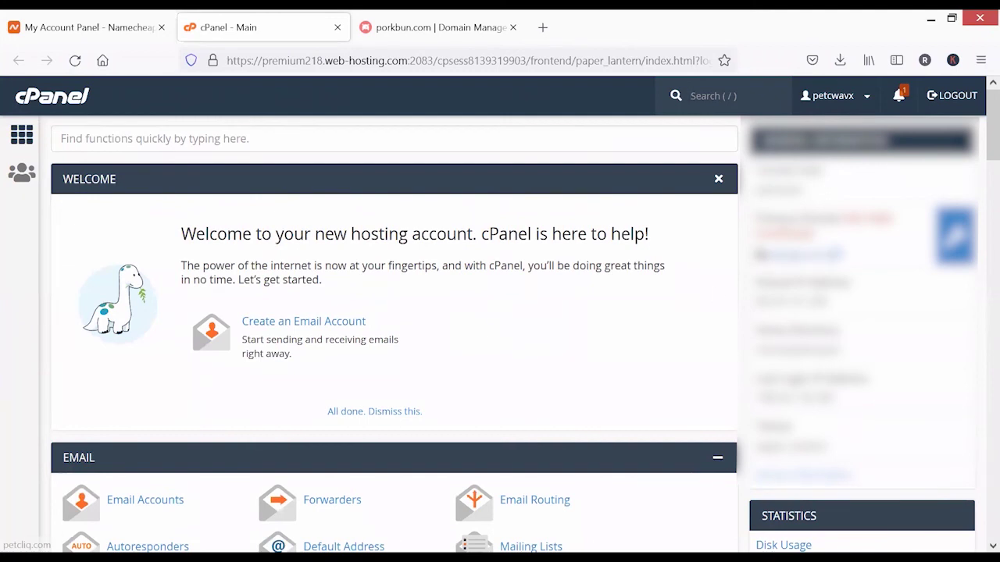
{"action": "left_click", "coordinate": [703, 95]}
{"action": "left_click", "coordinate": [956, 250]}
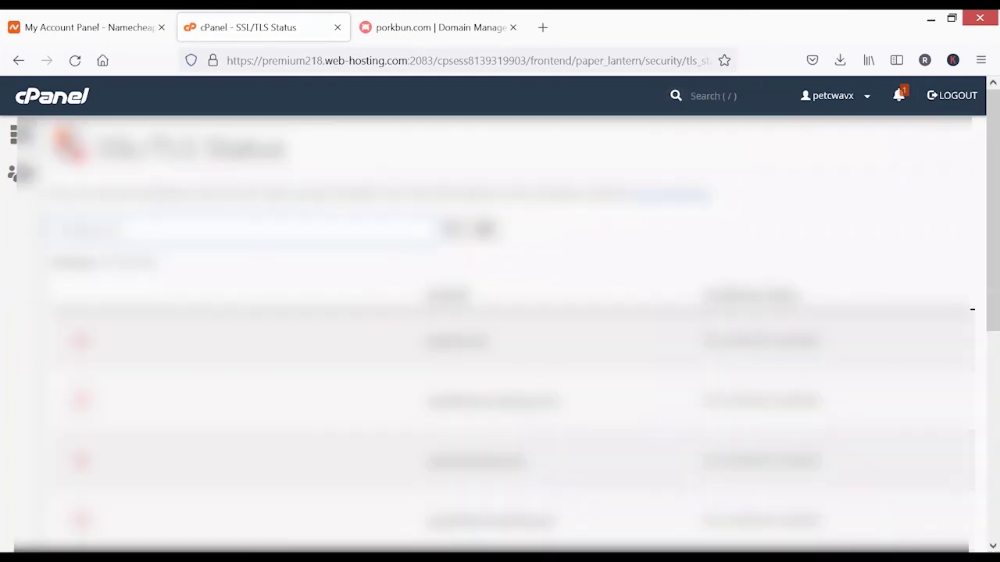
{"action": "scroll", "coordinate": [973, 309], "scroll_direction": "down", "scroll_amount": 5}
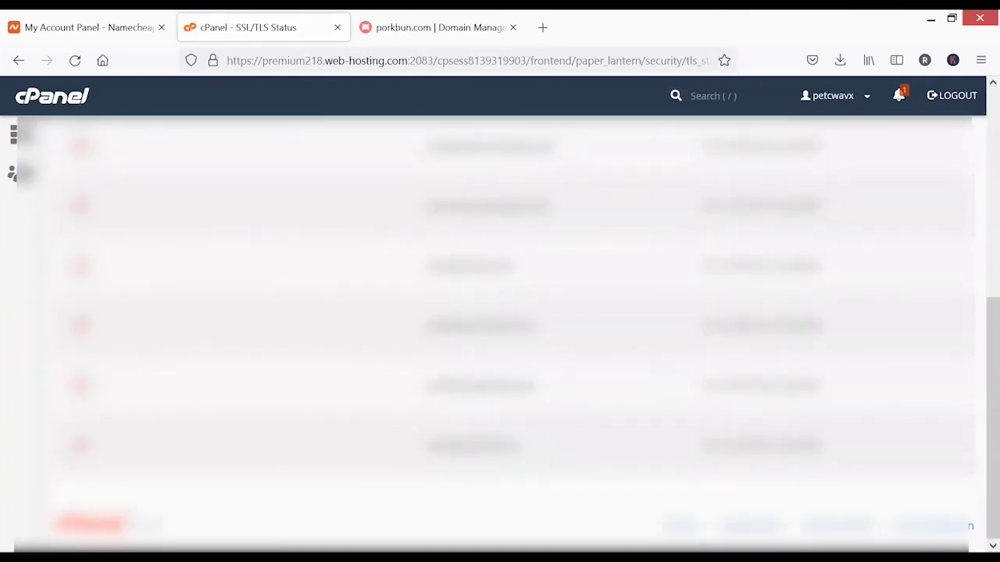
{"action": "scroll", "coordinate": [972, 309], "scroll_direction": "up", "scroll_amount": 5}
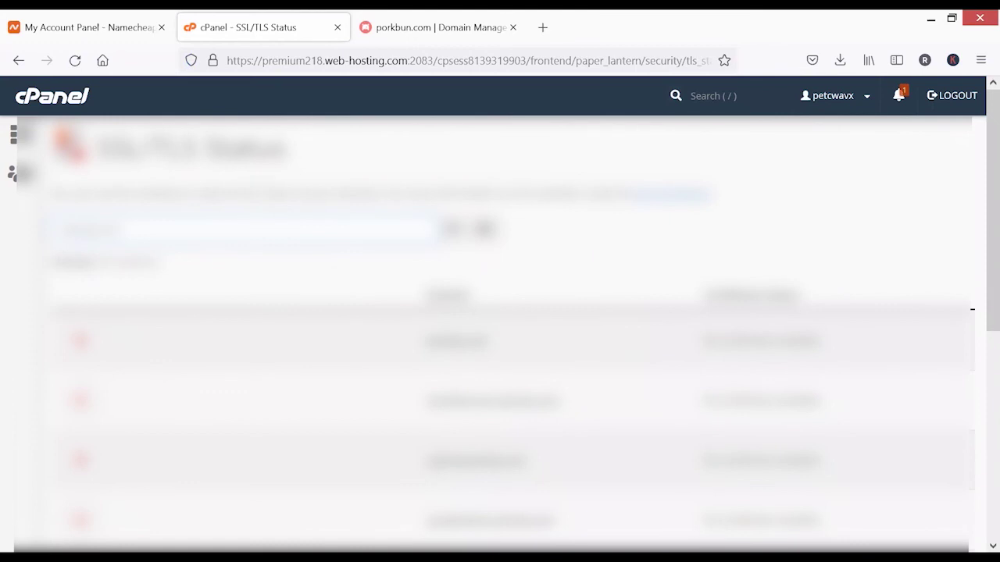
- Return to the cPanel main page and open Namecheap SSL from the tools exclusive to Namecheap customers in a new browser tab
{"action": "left_click", "coordinate": [73, 96]}
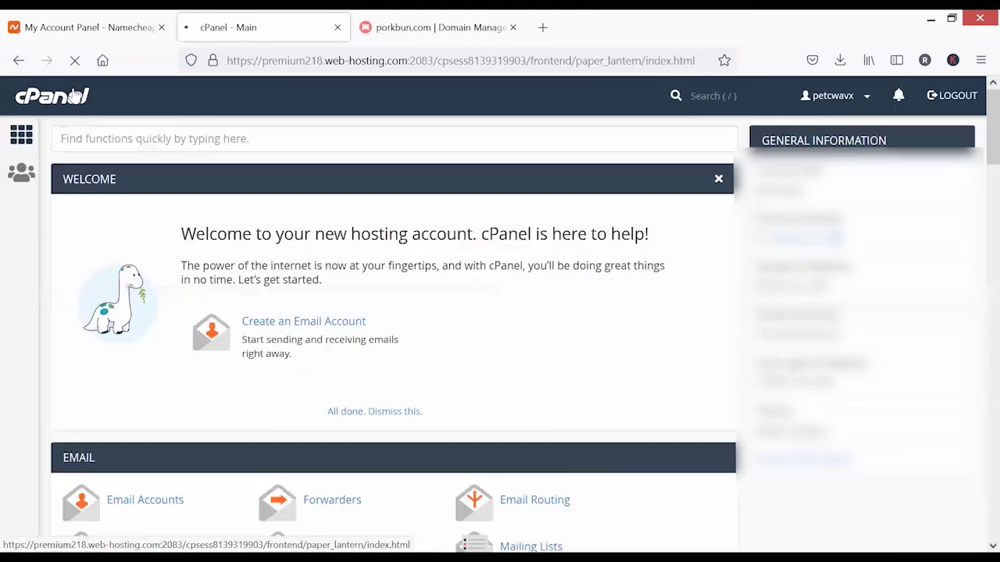
{"action": "scroll", "coordinate": [599, 333], "scroll_direction": "down", "scroll_amount": 4}
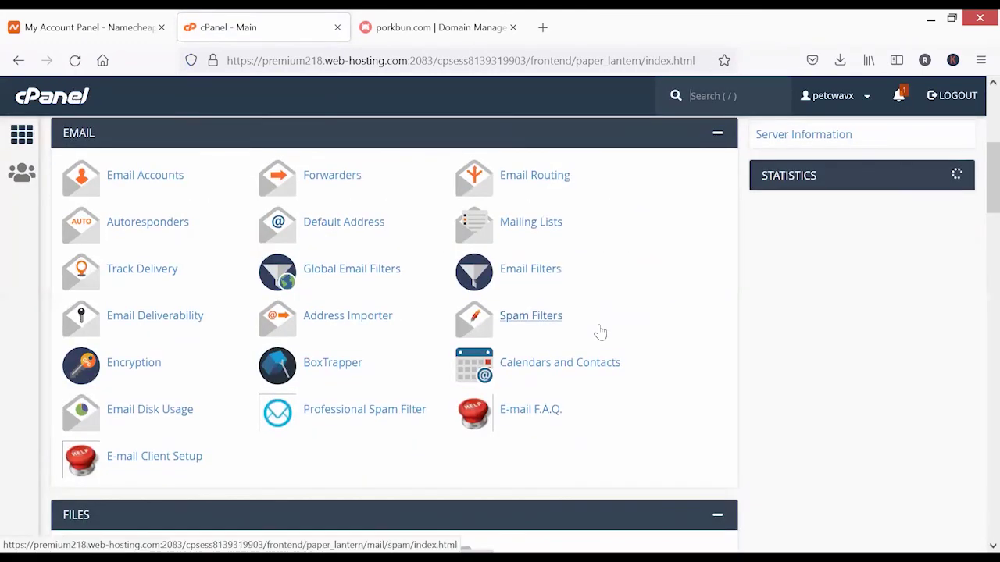
{"action": "scroll", "coordinate": [600, 333], "scroll_direction": "down", "scroll_amount": 15}
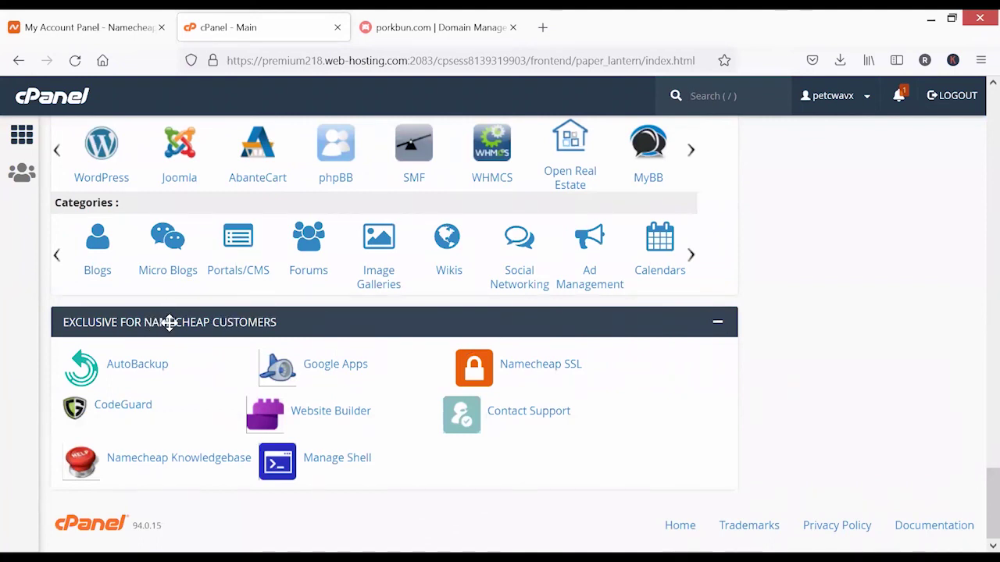
{"action": "left_click", "coordinate": [516, 369]}
{"action": "right_click", "coordinate": [516, 369]}
{"action": "left_click", "coordinate": [582, 370]}
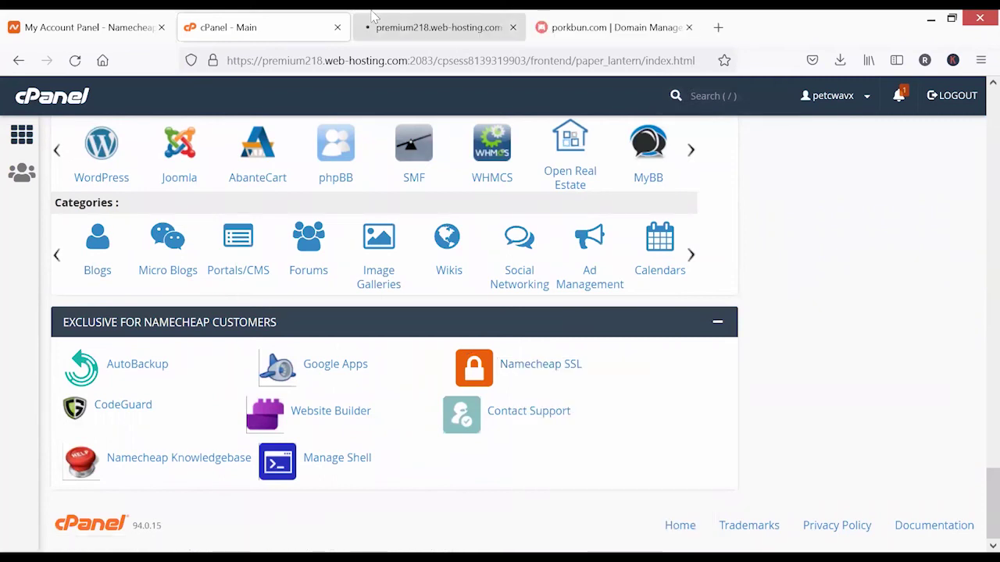
{"action": "key", "text": "ctrl+Tab"}
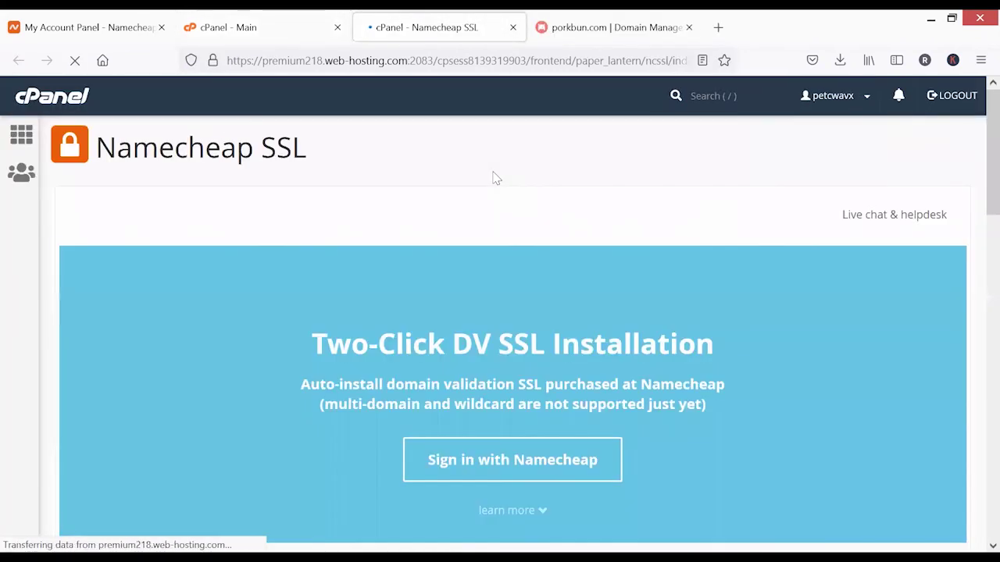
- Read the notes on syncing the Namecheap account with cPanel and sign in with Namecheap
{"action": "scroll", "coordinate": [589, 325], "scroll_direction": "down", "scroll_amount": 3}
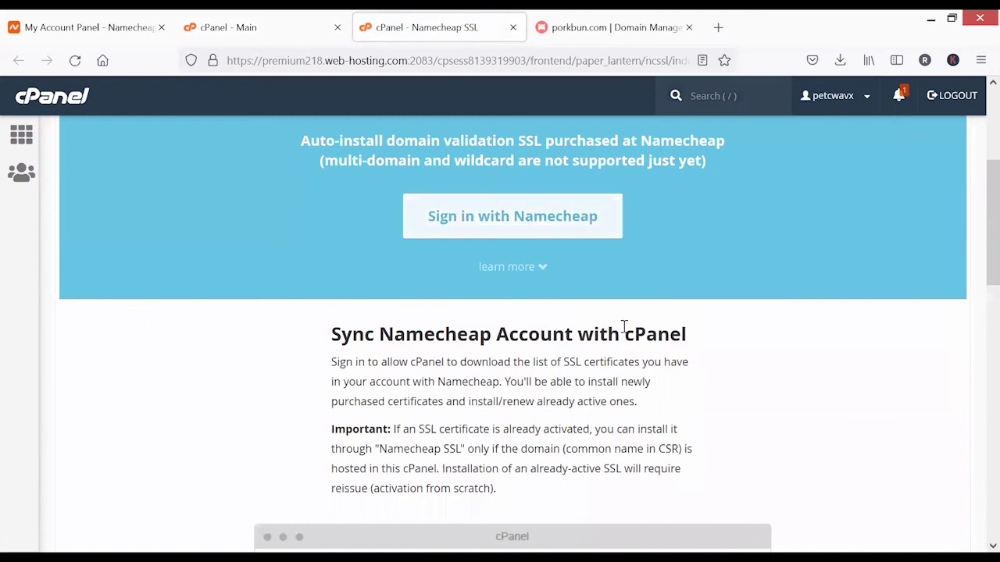
{"action": "scroll", "coordinate": [625, 331], "scroll_direction": "down", "scroll_amount": 2}
{"action": "scroll", "coordinate": [610, 317], "scroll_direction": "up", "scroll_amount": 3}
{"action": "left_click", "coordinate": [598, 301]}
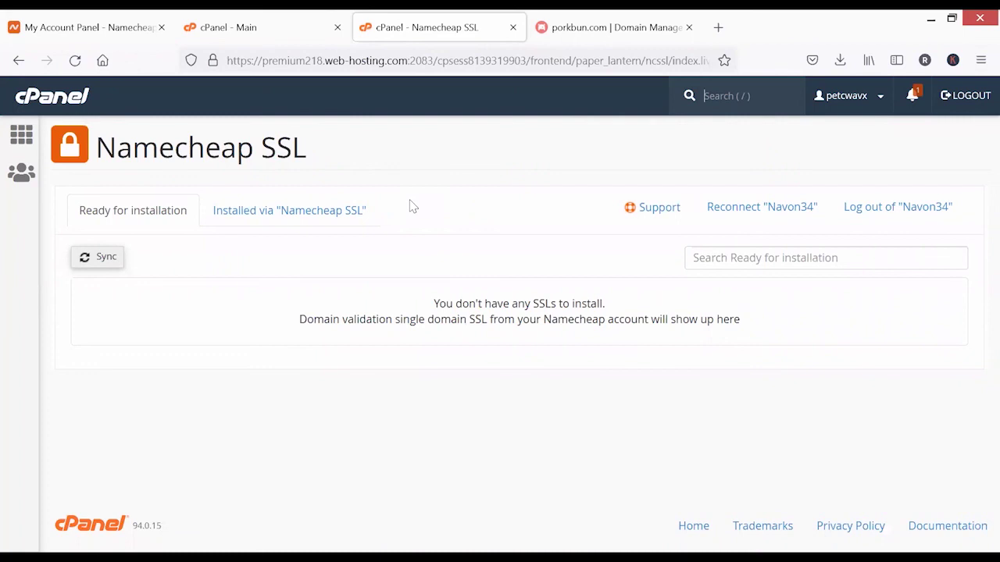
- Examine the certificate's status under Installed via "Namecheap SSL" and check the domain's General Information on the cPanel main page
{"action": "left_click", "coordinate": [269, 226]}
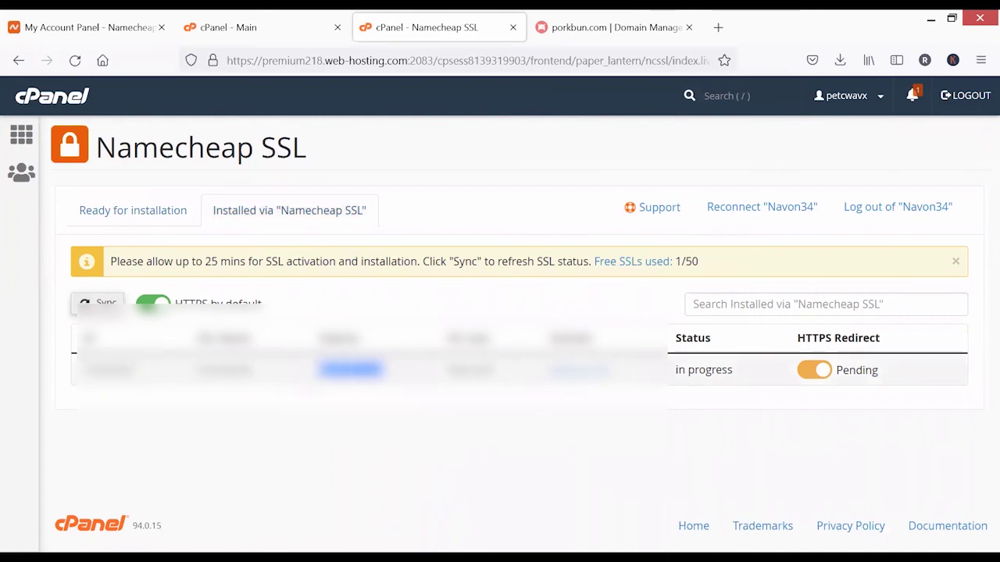
{"action": "left_click_drag", "start_coordinate": [736, 372], "coordinate": [687, 372]}
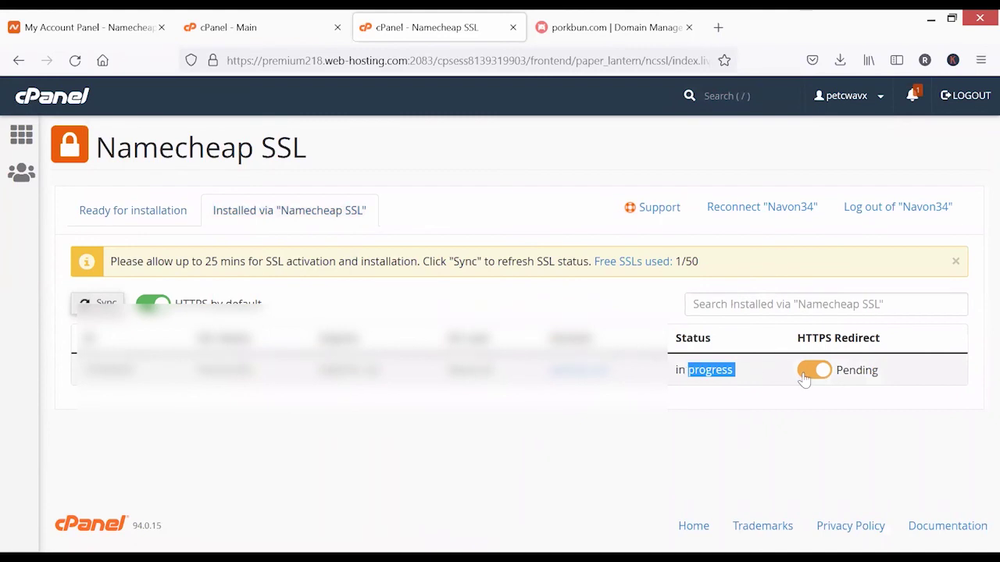
{"action": "left_click", "coordinate": [264, 27]}
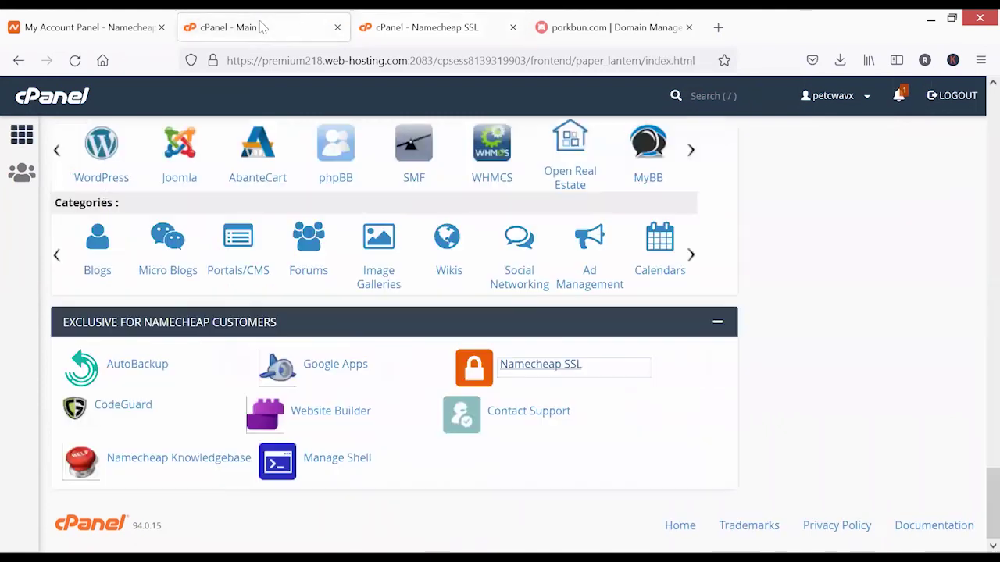
{"action": "scroll", "coordinate": [976, 395], "scroll_direction": "up", "scroll_amount": 10}
{"action": "scroll", "coordinate": [976, 395], "scroll_direction": "up", "scroll_amount": 6}
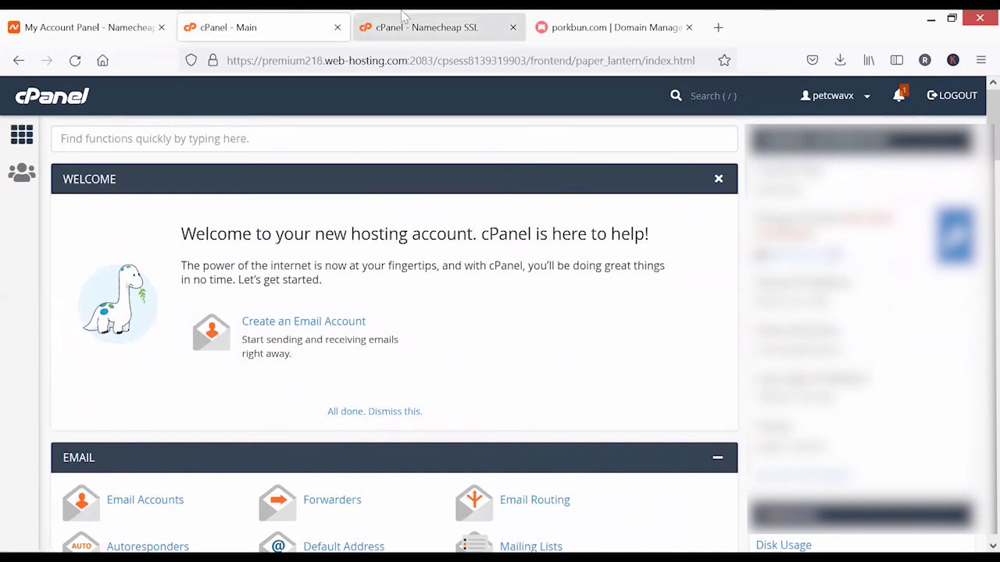
- Sync the list of certificates installed via Namecheap SSL to refresh the certificate's status
{"action": "left_click", "coordinate": [425, 27]}
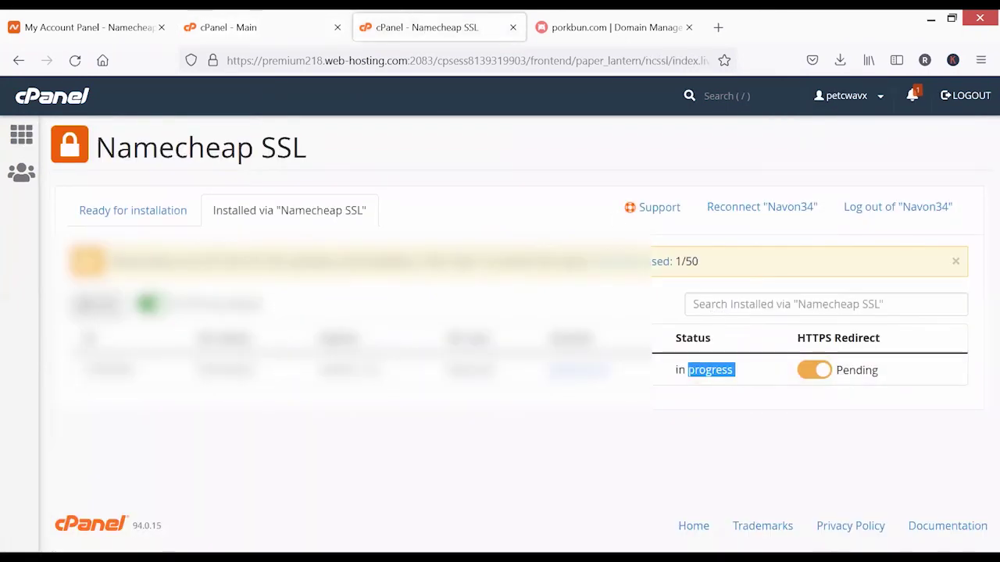
{"action": "left_click", "coordinate": [211, 262]}
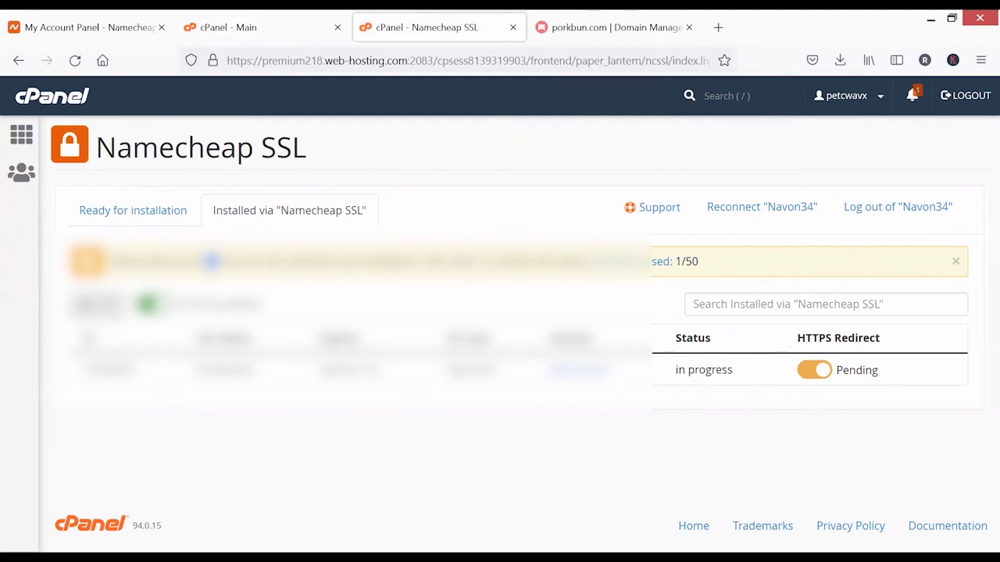
{"action": "left_click", "coordinate": [97, 305]}
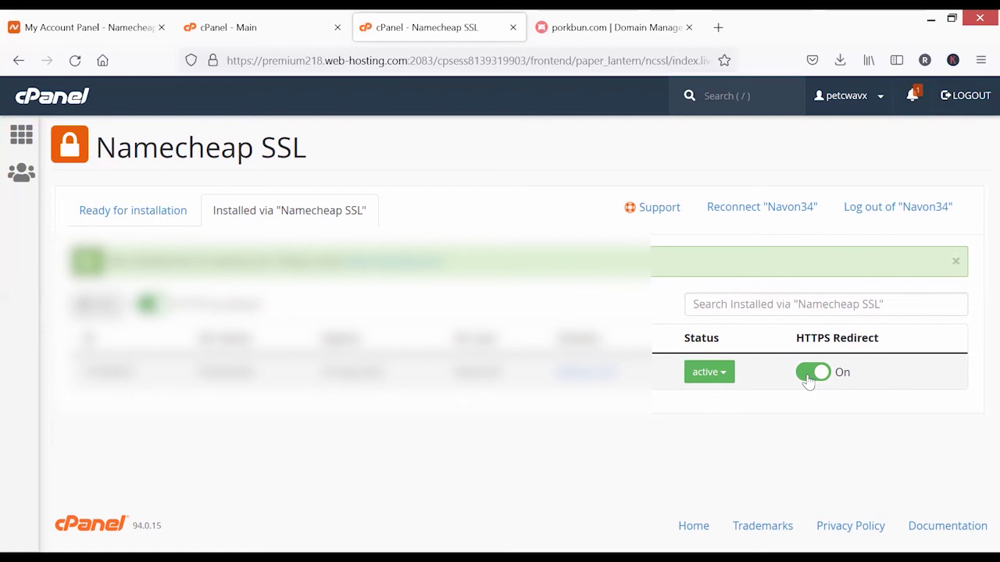
- Look at the cPanel main page again and return to the Namecheap account dashboard
{"action": "left_click", "coordinate": [329, 22]}
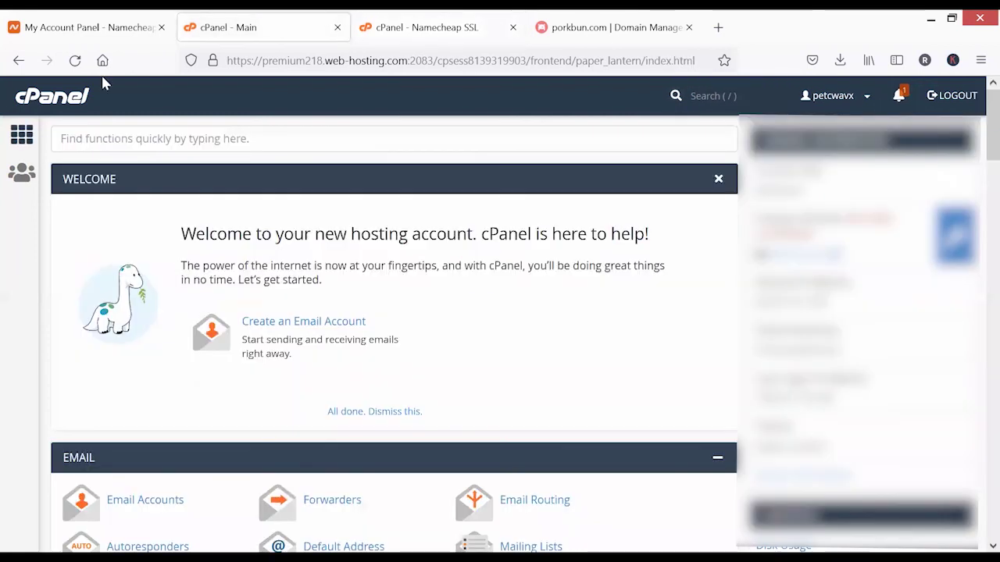
{"action": "left_click", "coordinate": [78, 24]}
{"action": "scroll", "coordinate": [75, 160], "scroll_direction": "up", "scroll_amount": 2}
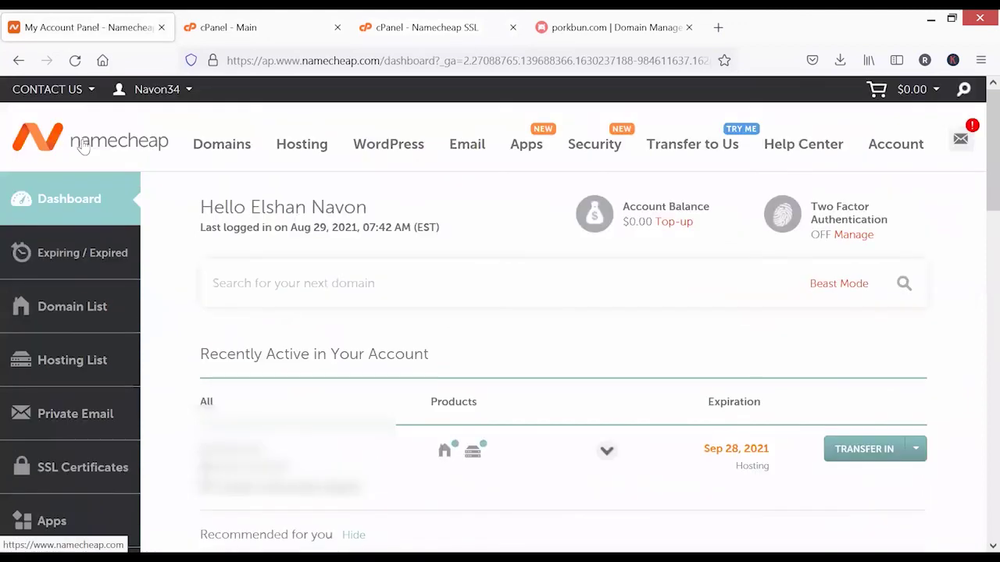
{"action": "mouse_move", "coordinate": [39, 100]}
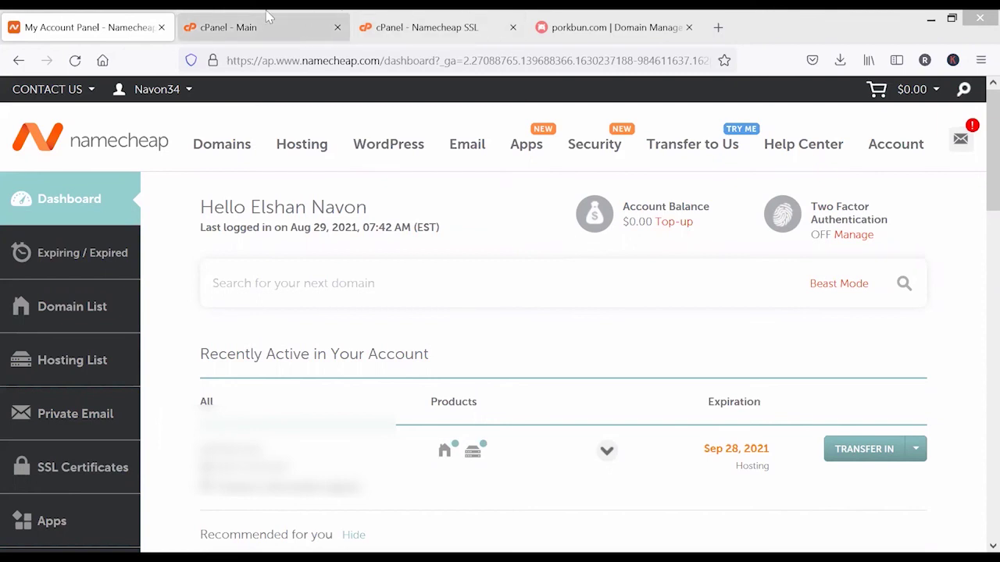
- Reload the cPanel main page to refresh the domain's SSL information and look through the tool sections down to Software and Advanced
{"action": "key", "text": "ctrl+Tab"}
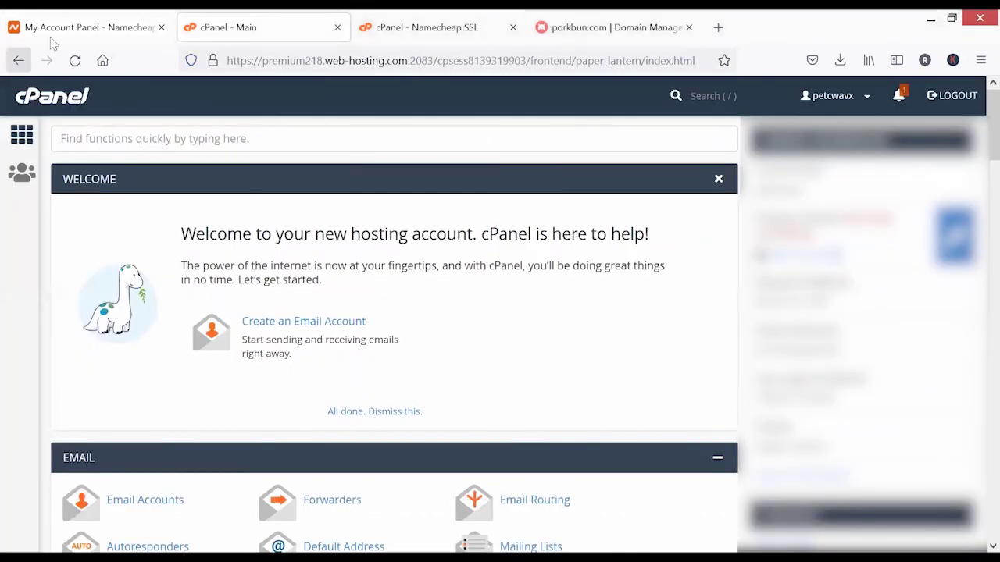
{"action": "left_click", "coordinate": [74, 60]}
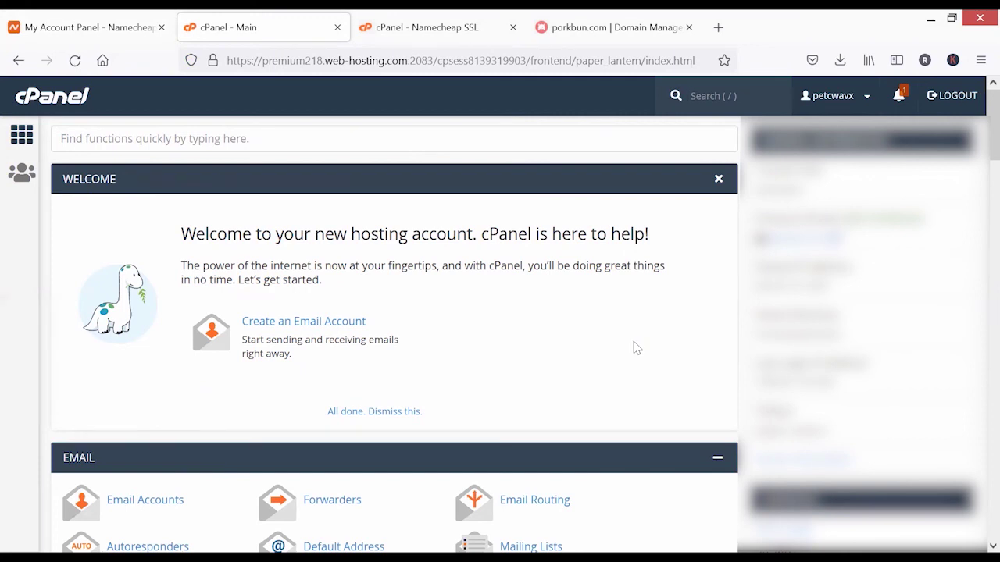
{"action": "scroll", "coordinate": [633, 344], "scroll_direction": "down", "scroll_amount": 6}
{"action": "scroll", "coordinate": [633, 343], "scroll_direction": "down", "scroll_amount": 15}
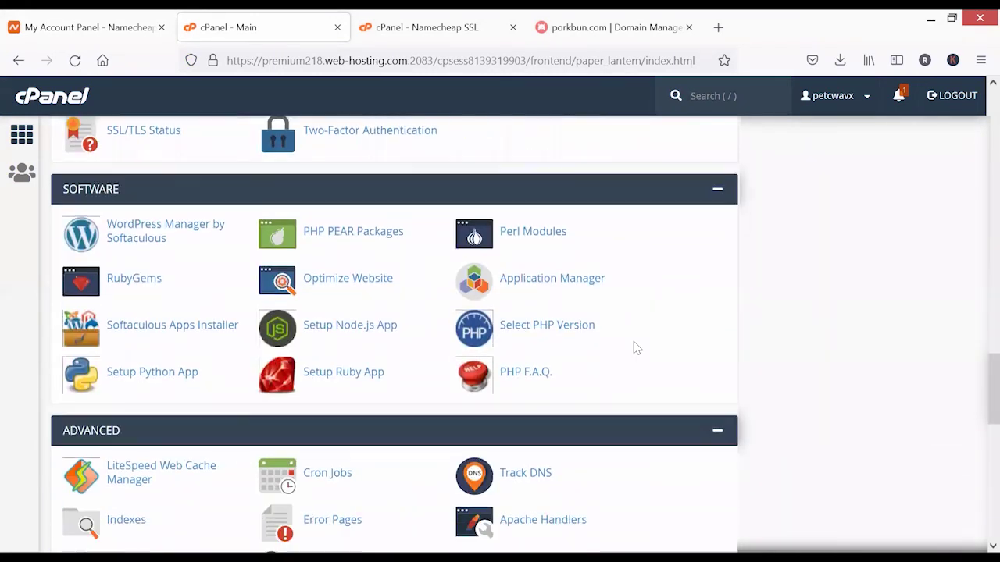
{"action": "scroll", "coordinate": [635, 348], "scroll_direction": "up", "scroll_amount": 9}
{"action": "scroll", "coordinate": [635, 348], "scroll_direction": "up", "scroll_amount": 12}
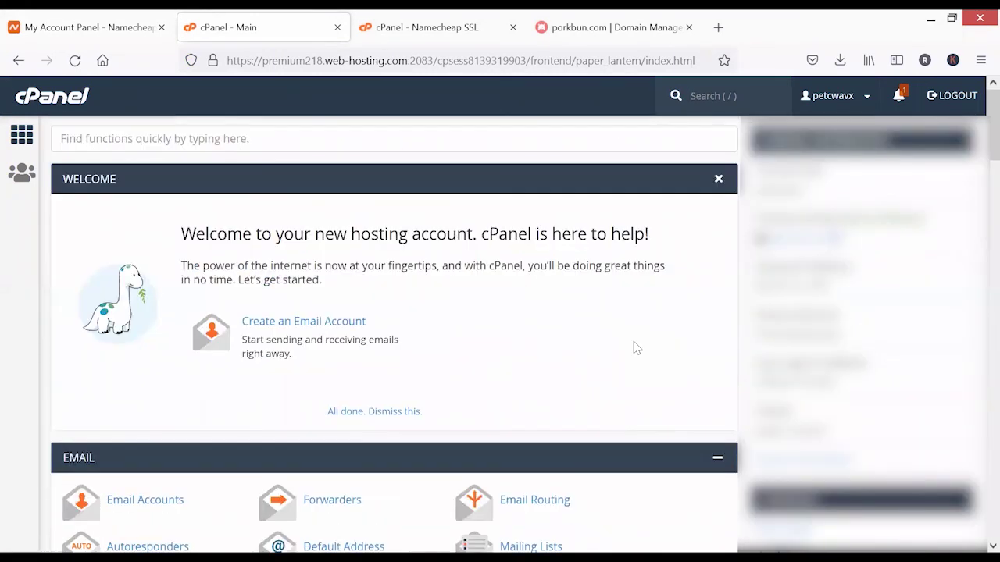